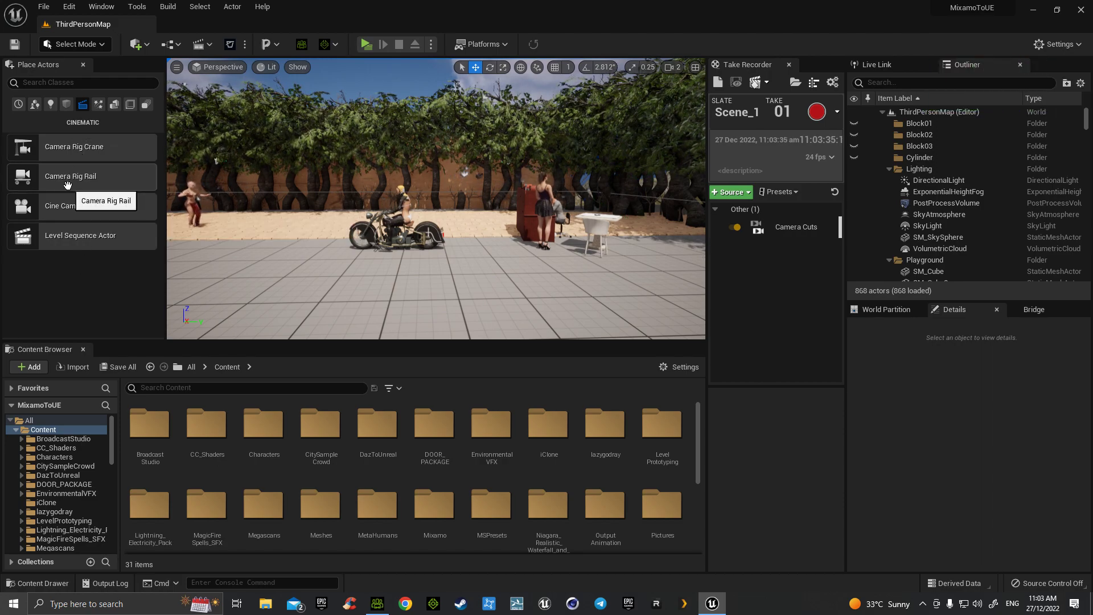
Place a Camera Rig Rail from Place Actors > Cinematic on the floor, ready to rotate.
drag(72, 178, 534, 294)
key(e)
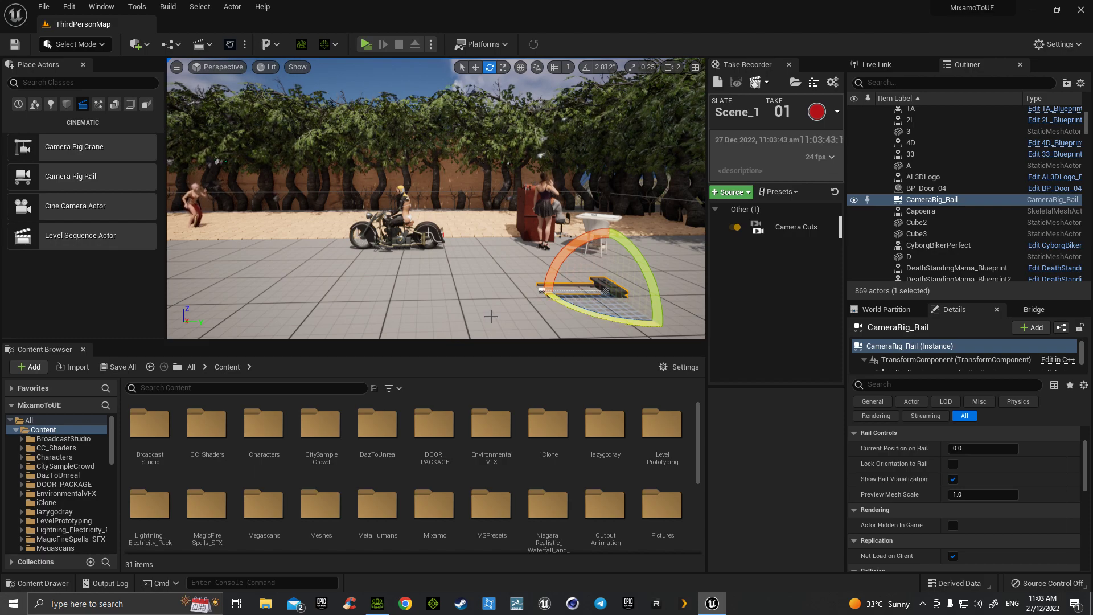
Drag the rail's end point left along X to lengthen the track across the floor.
right_drag(534, 294, 438, 285)
drag(438, 284, 391, 231)
key(w)
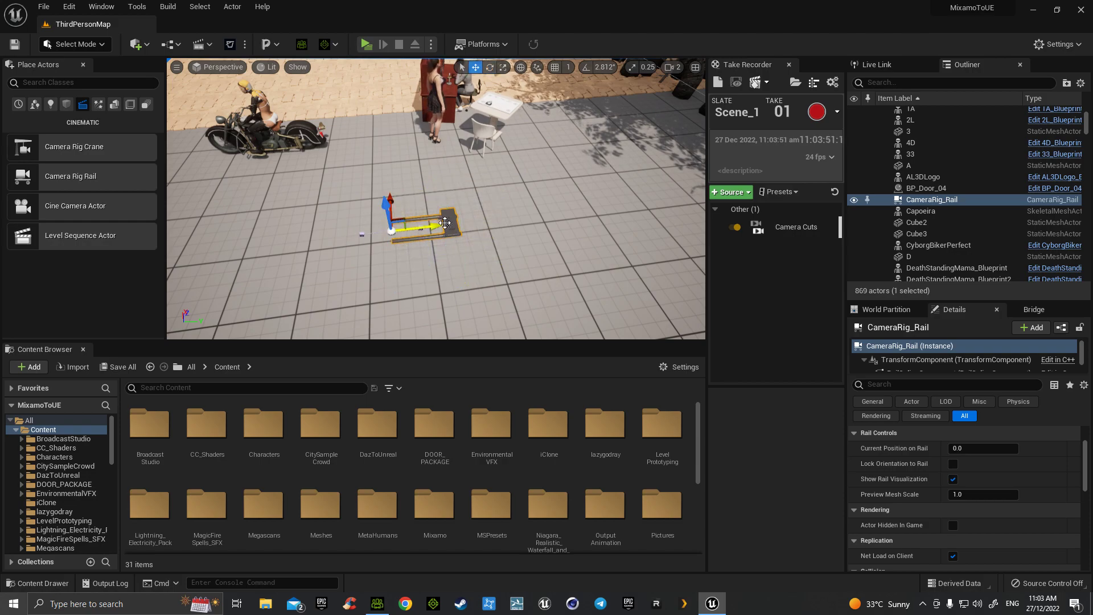
drag(433, 227, 228, 235)
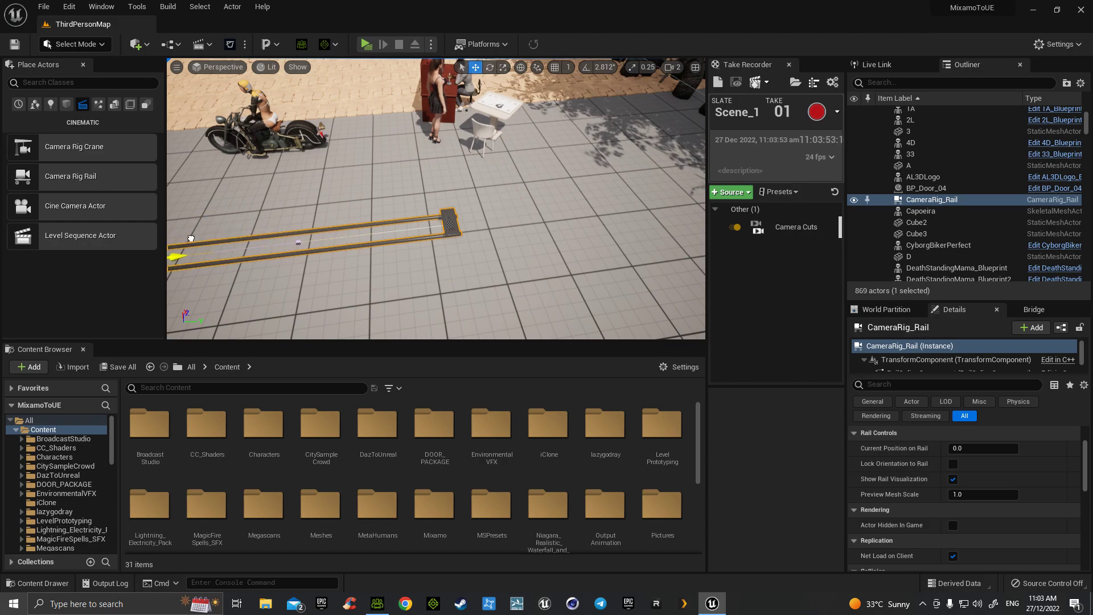
right_drag(228, 234, 347, 236)
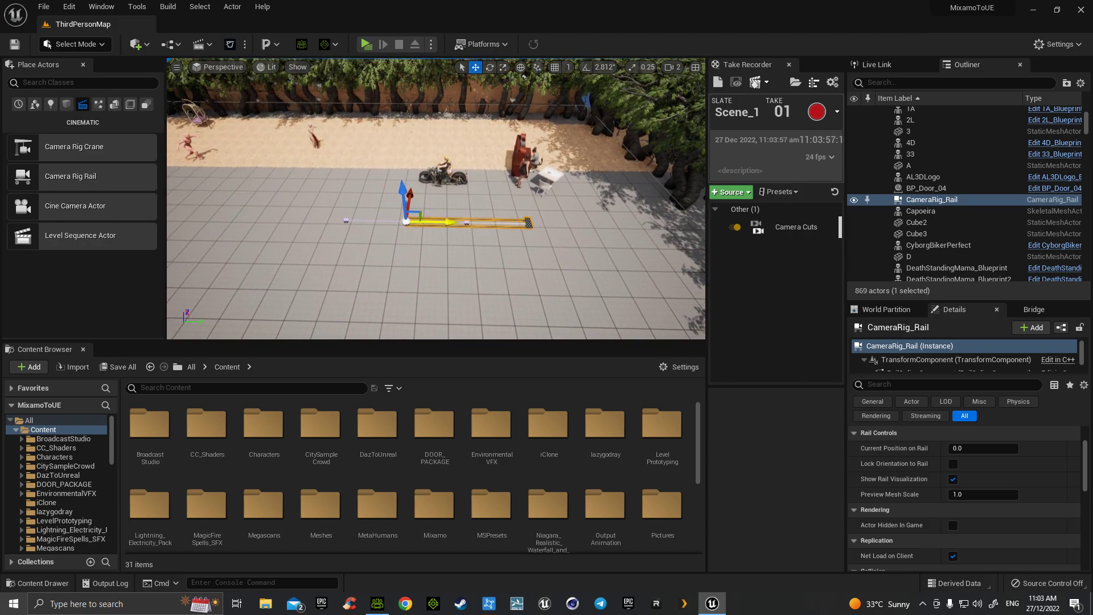
drag(413, 221, 312, 239)
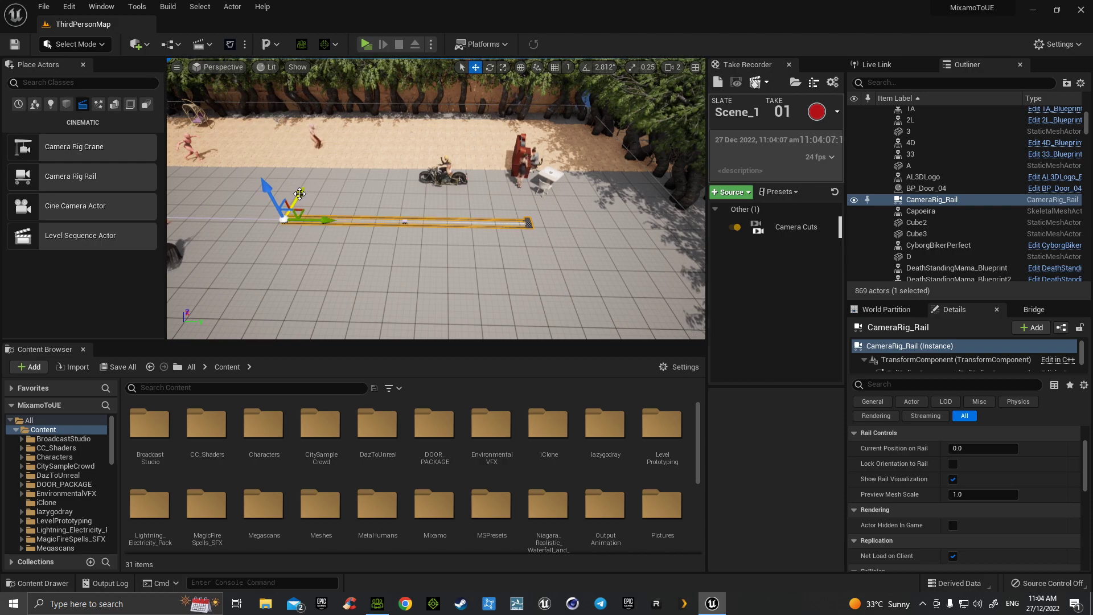
Curve the rail's end point through a U-shape and back beside the rail's start.
drag(300, 194, 271, 266)
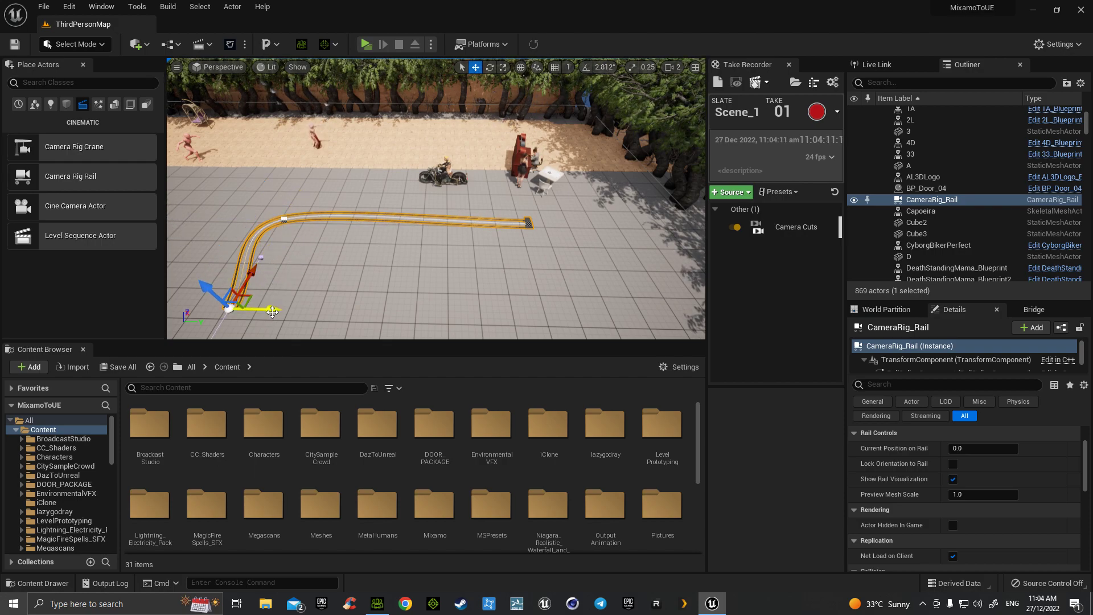
drag(272, 310, 603, 317)
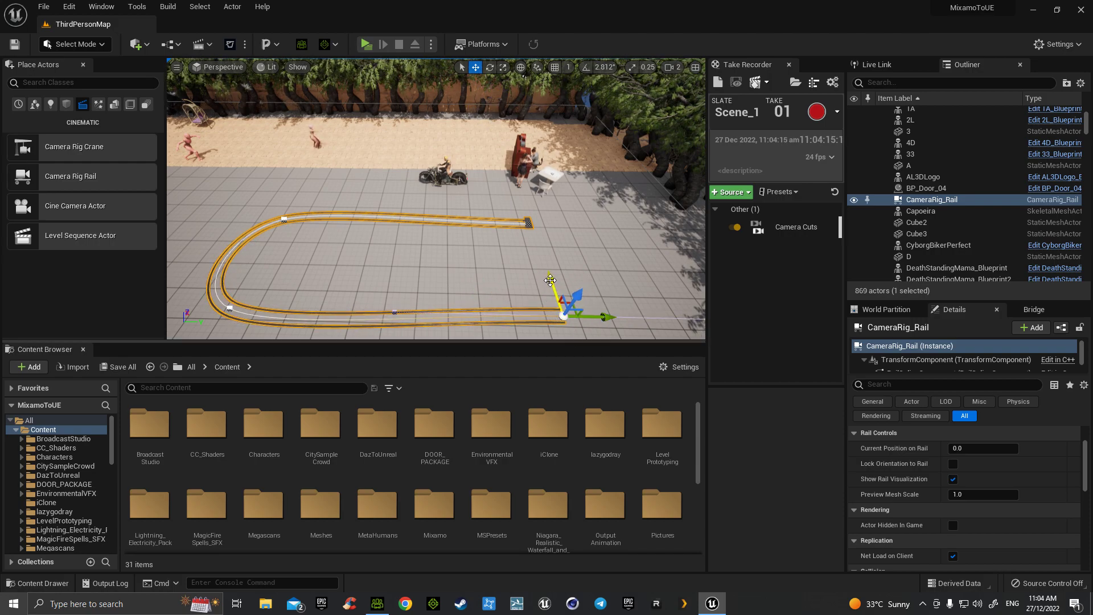
drag(550, 280, 535, 218)
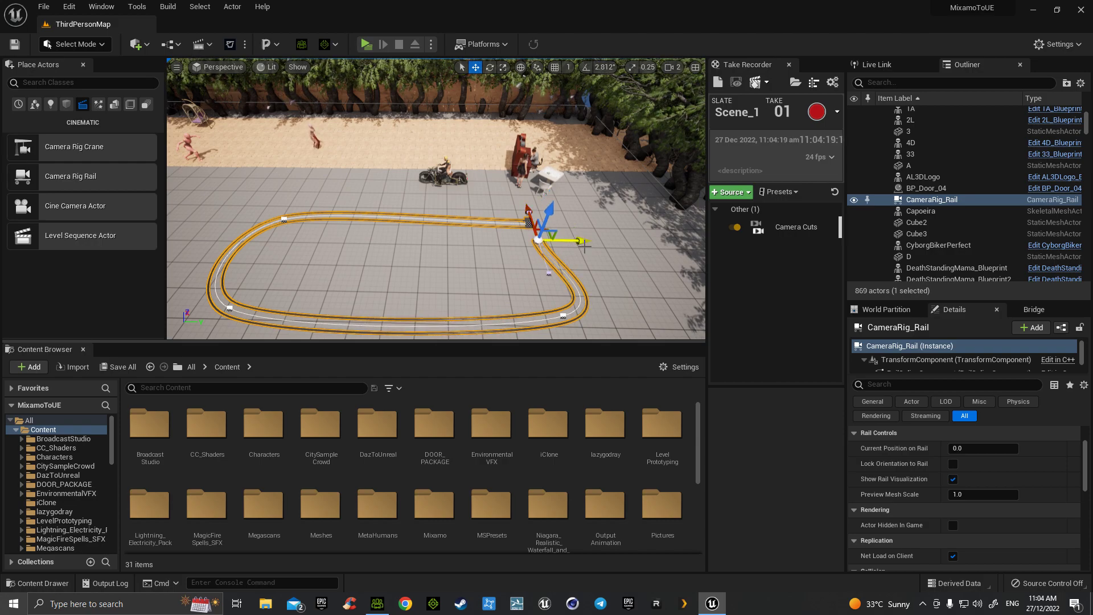
drag(584, 244, 607, 243)
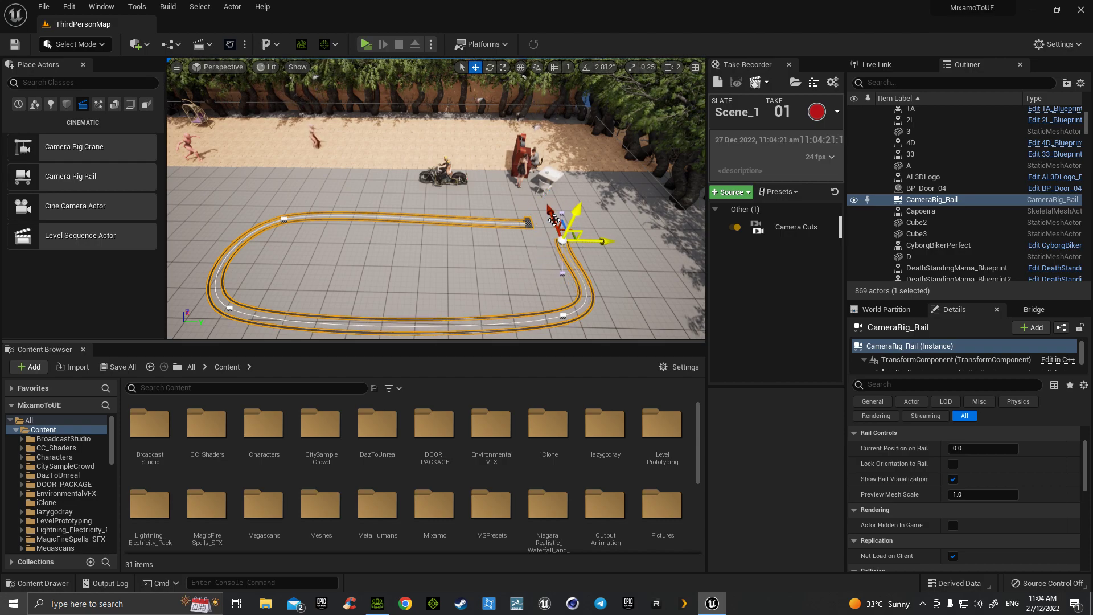
drag(550, 212, 547, 197)
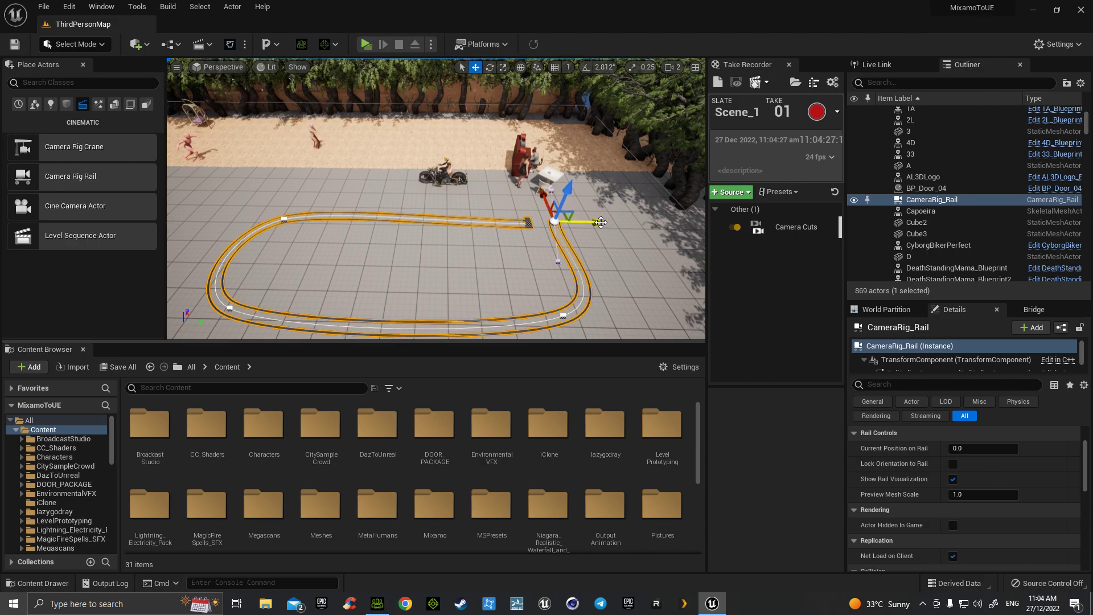
drag(600, 222, 589, 222)
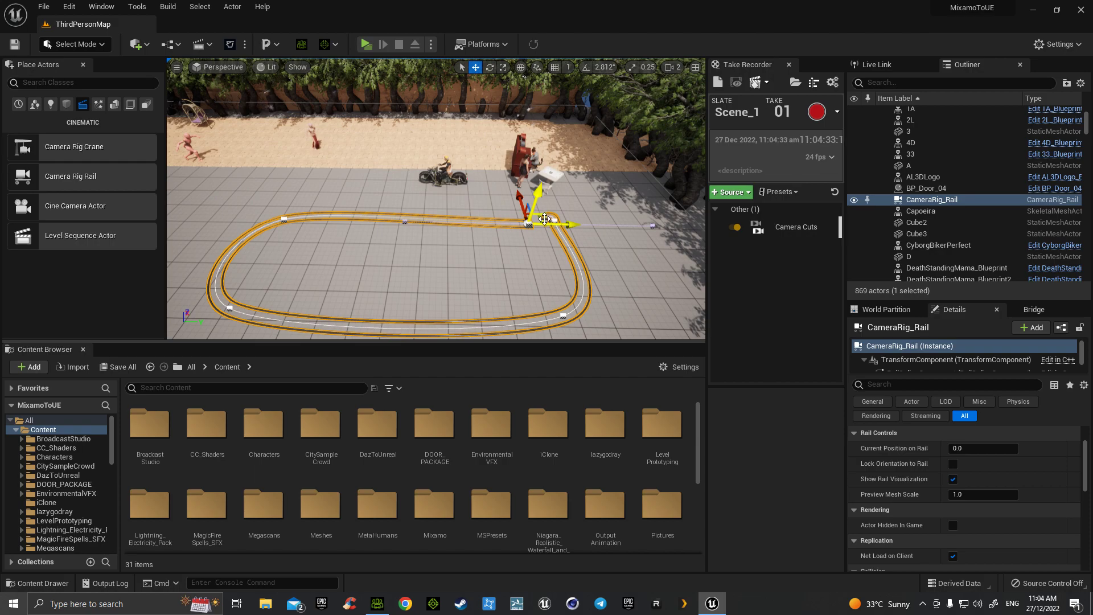
Tidy the rail join and realign the end point with the straight rail sections.
click(543, 221)
drag(534, 194, 532, 191)
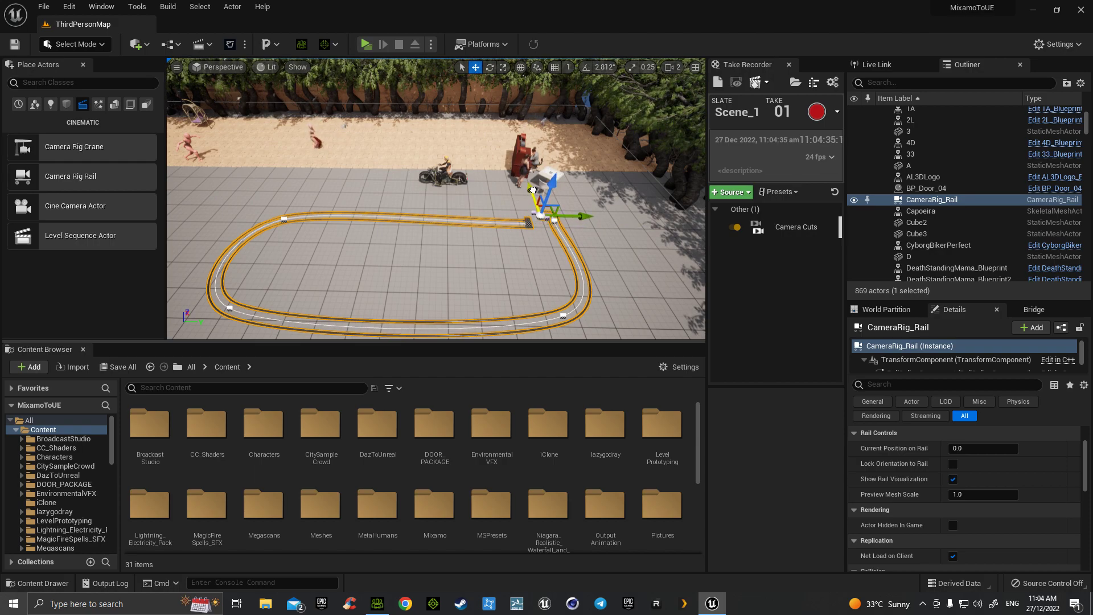
scroll(538, 238, up, 10)
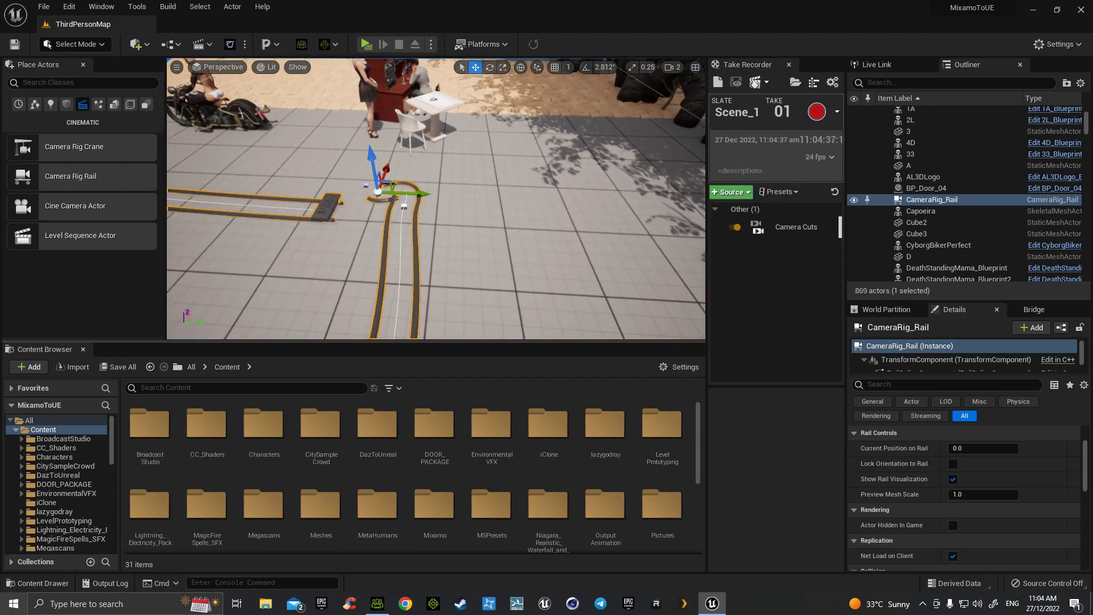
scroll(505, 219, up, 1)
click(501, 201)
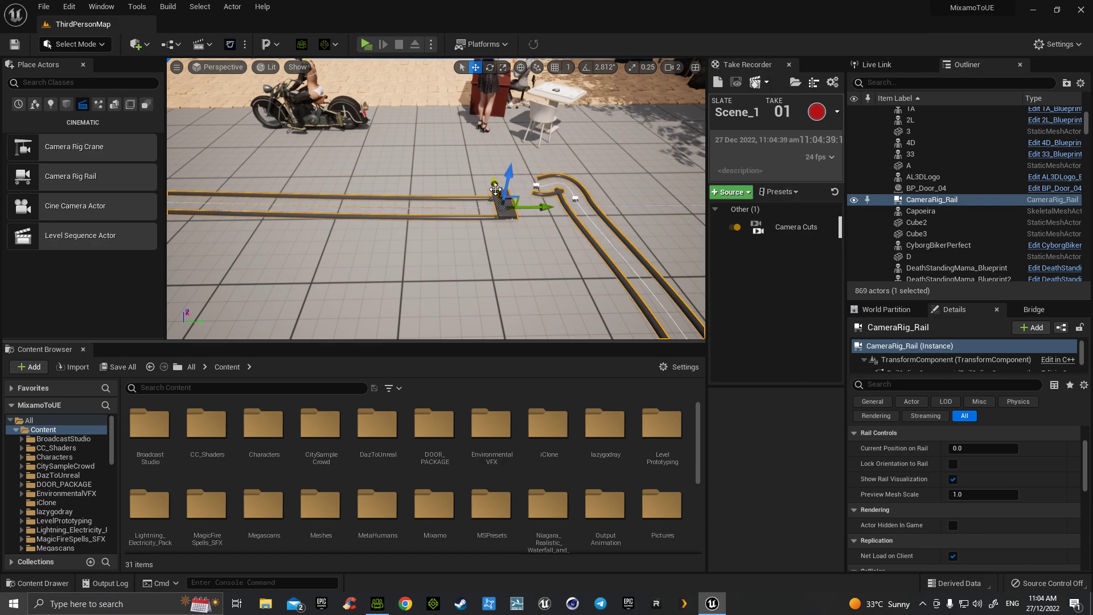
mouse_move(494, 182)
mouse_down()
mouse_move(492, 164)
mouse_move(504, 167)
mouse_up()
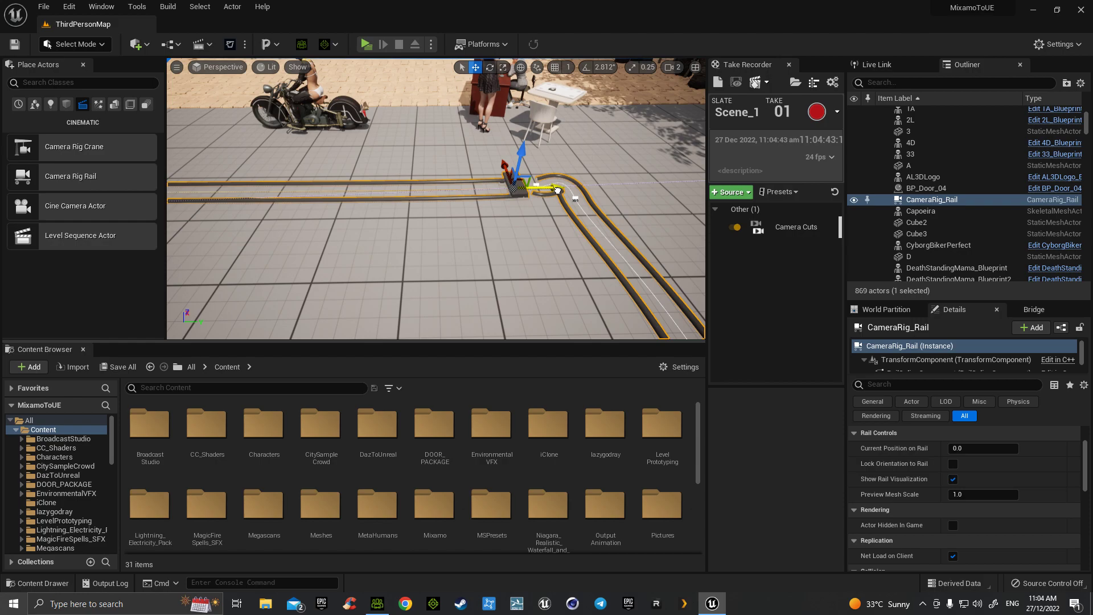
Raise the rail's end point high off the floor and stretch it across to the left.
right_drag(481, 261, 498, 185)
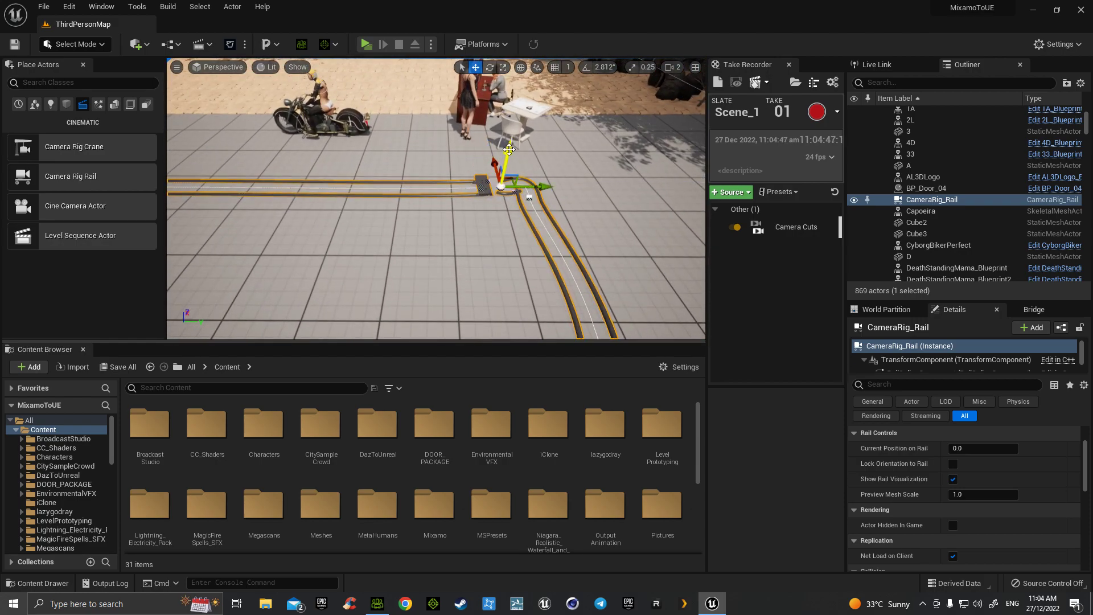
drag(508, 147, 518, 104)
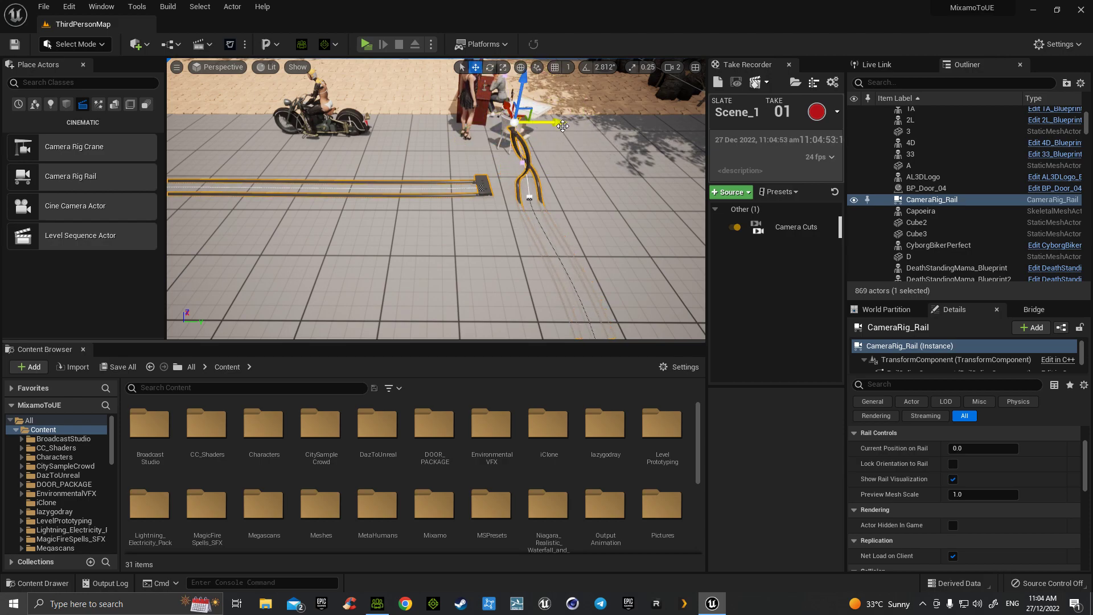
right_drag(562, 126, 469, 127)
drag(456, 122, 459, 57)
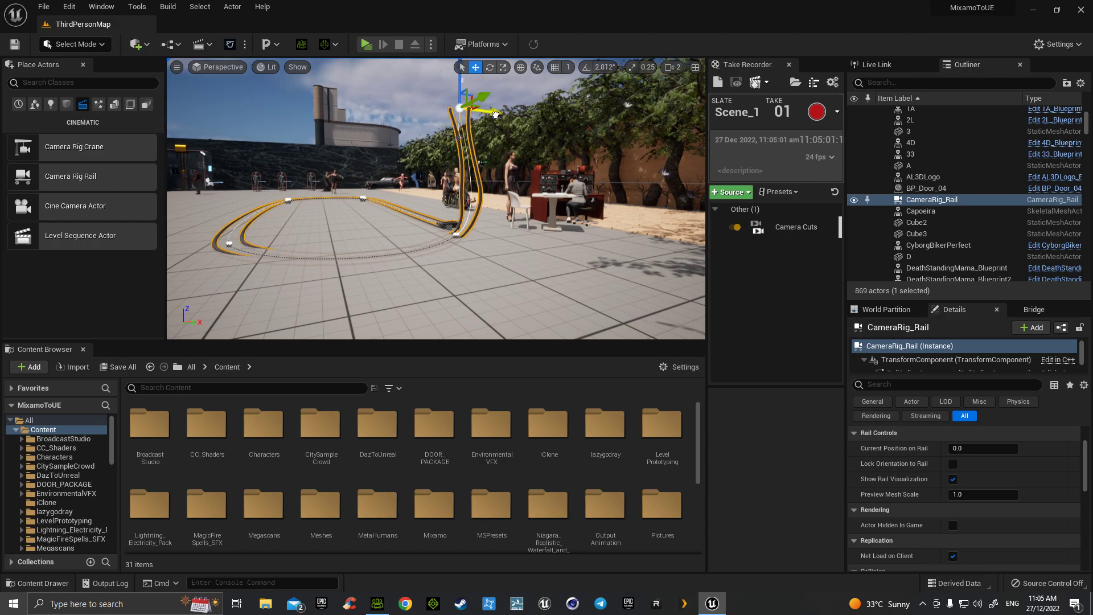
drag(495, 114, 308, 106)
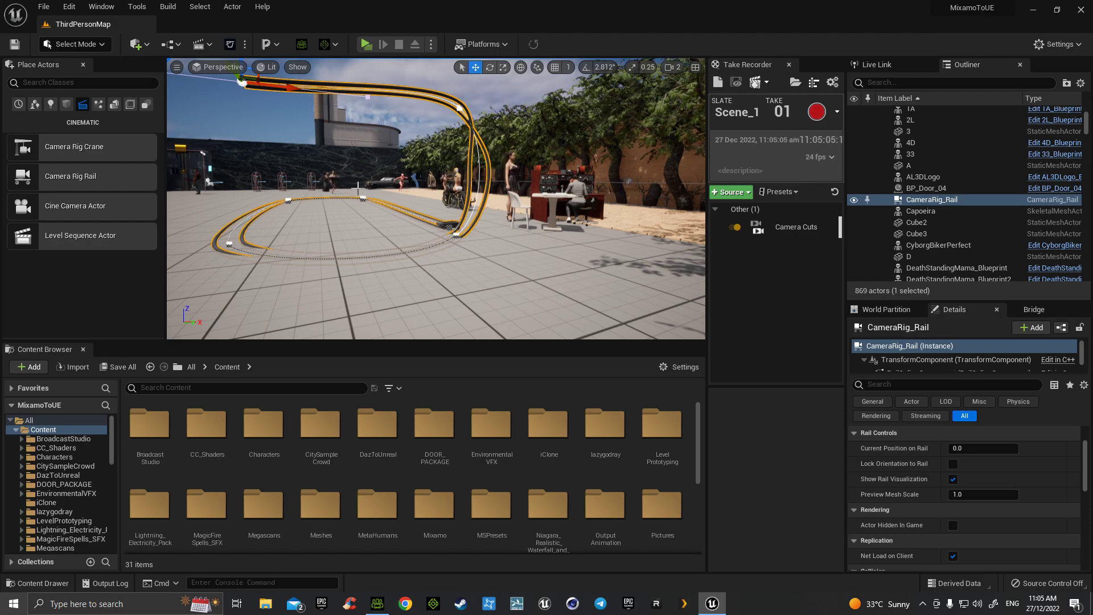
Undo the raises and recent point moves so the rail lies flat again.
key(ctrl+z)
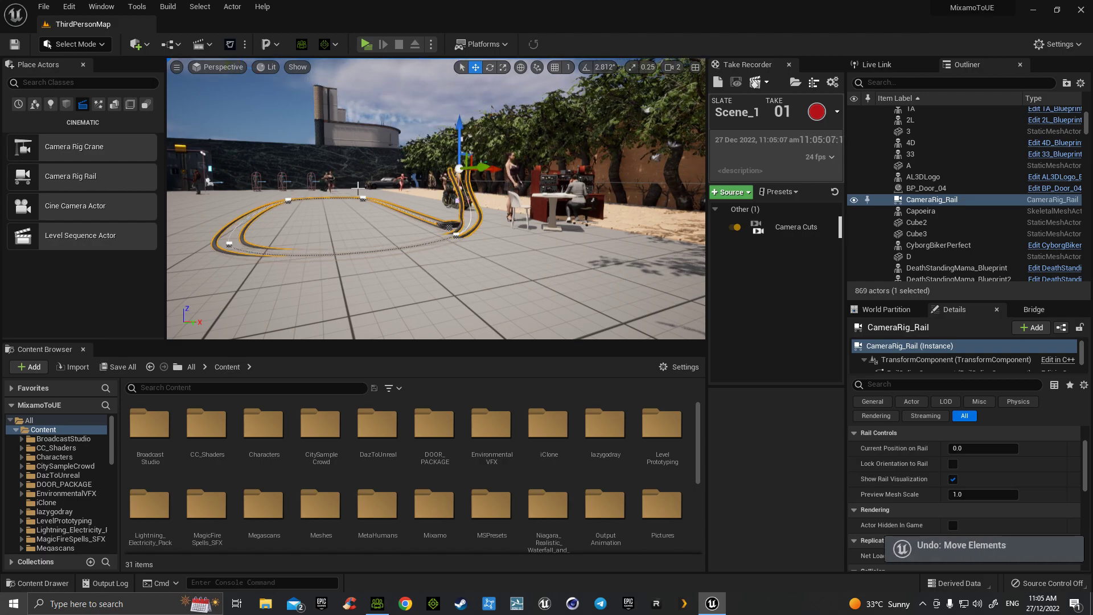
key(ctrl+z)
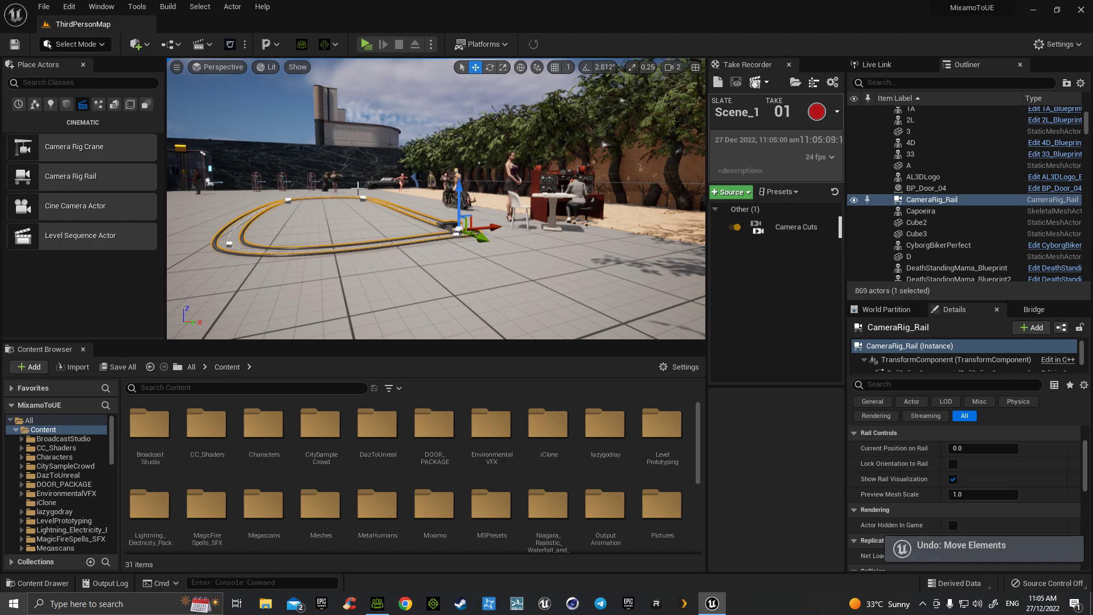
right_drag(358, 186, 447, 282)
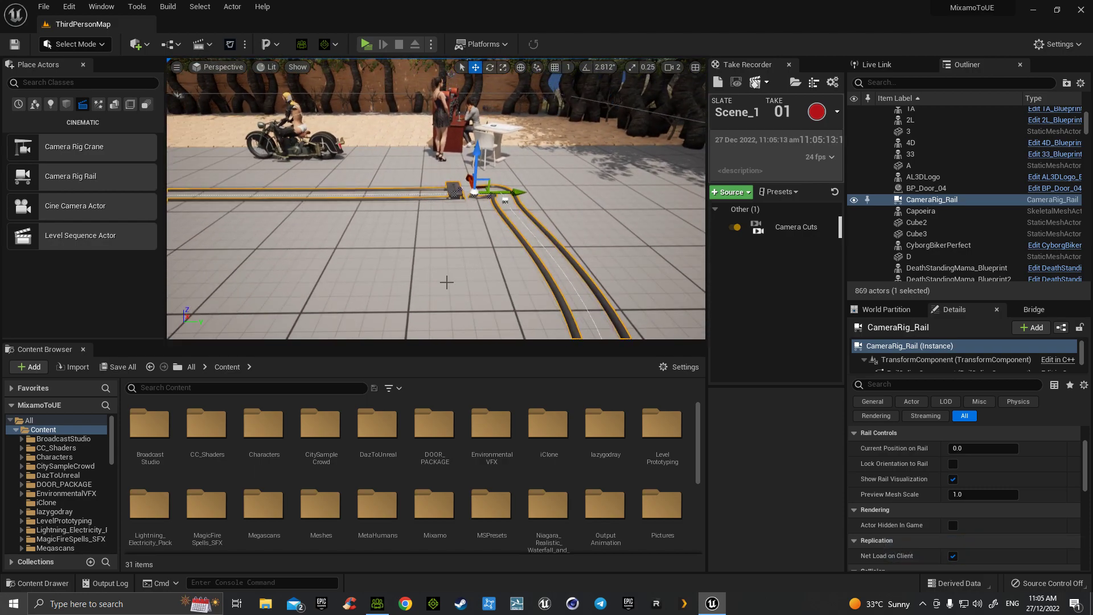
key(ctrl+z)
key(ctrl+z)
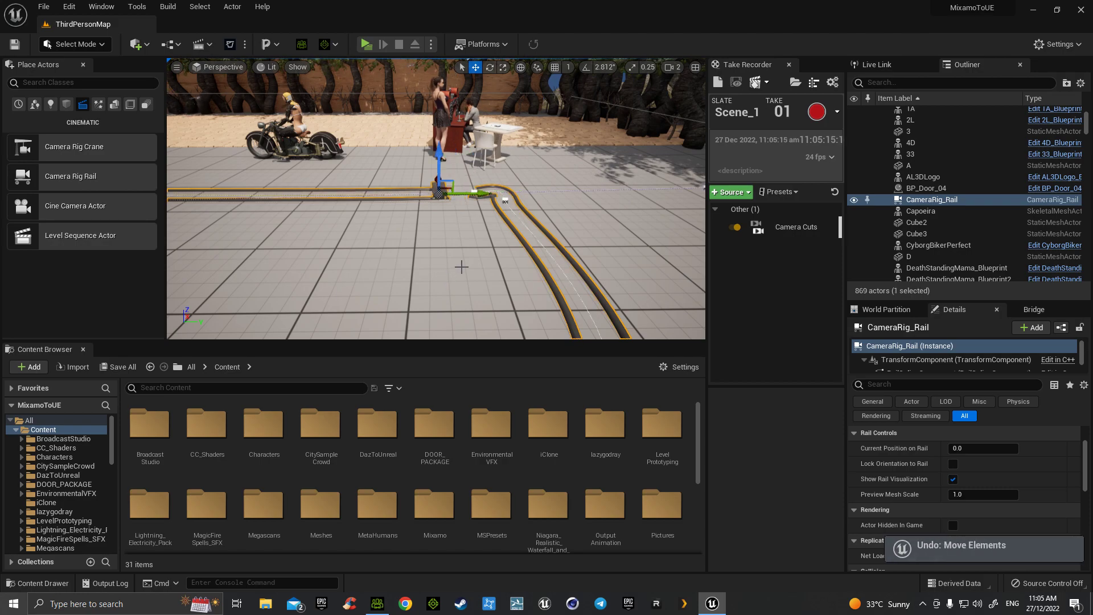
key(ctrl+z)
key(ctrl+z)
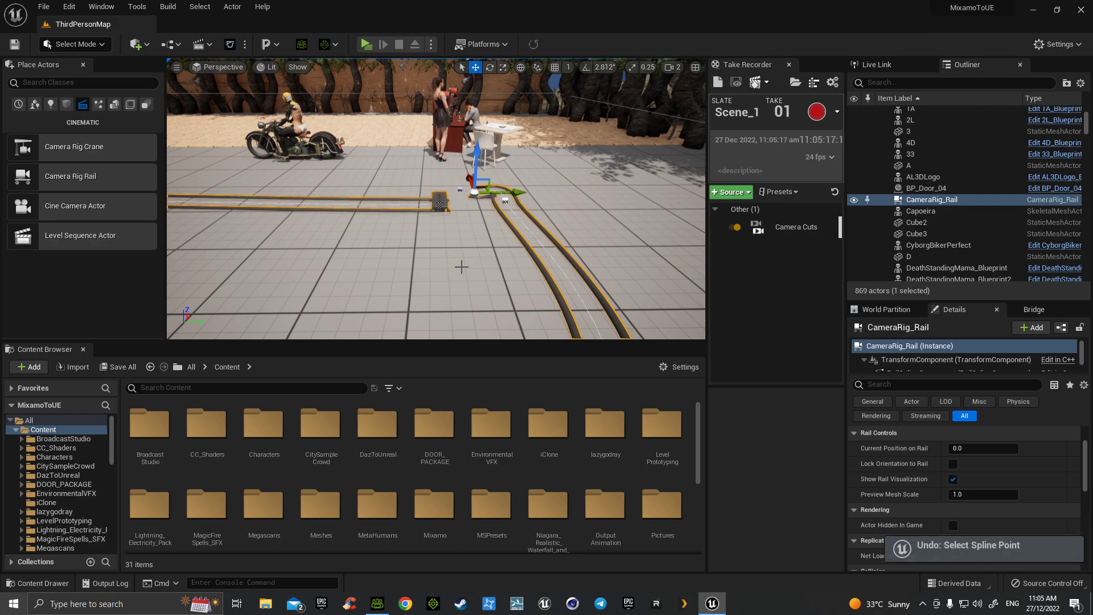
key(ctrl+z)
key(ctrl+z)
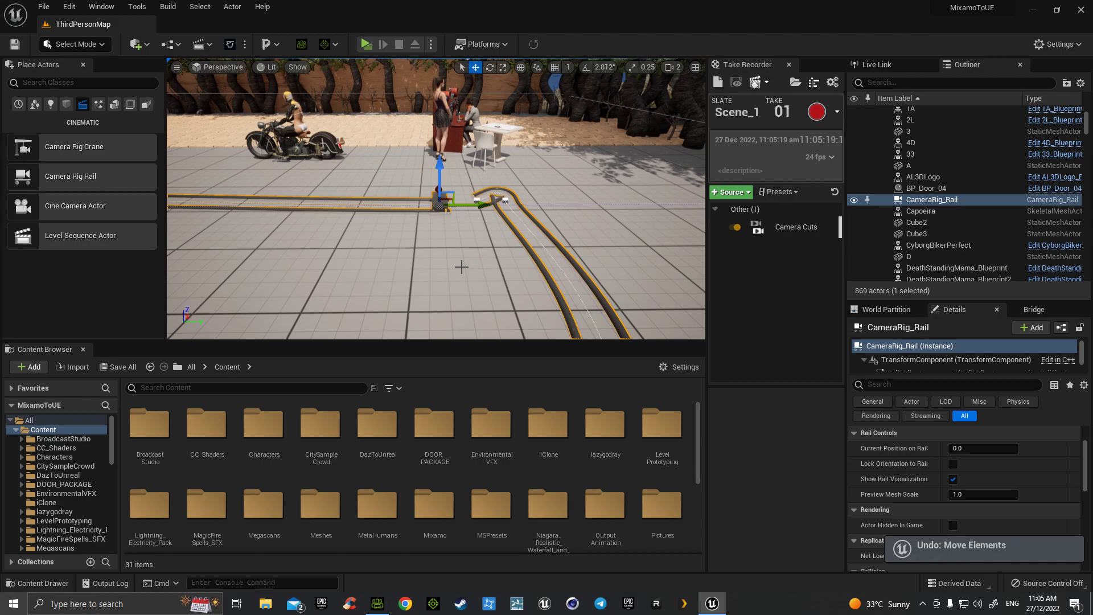
key(ctrl+z)
key(ctrl+z)
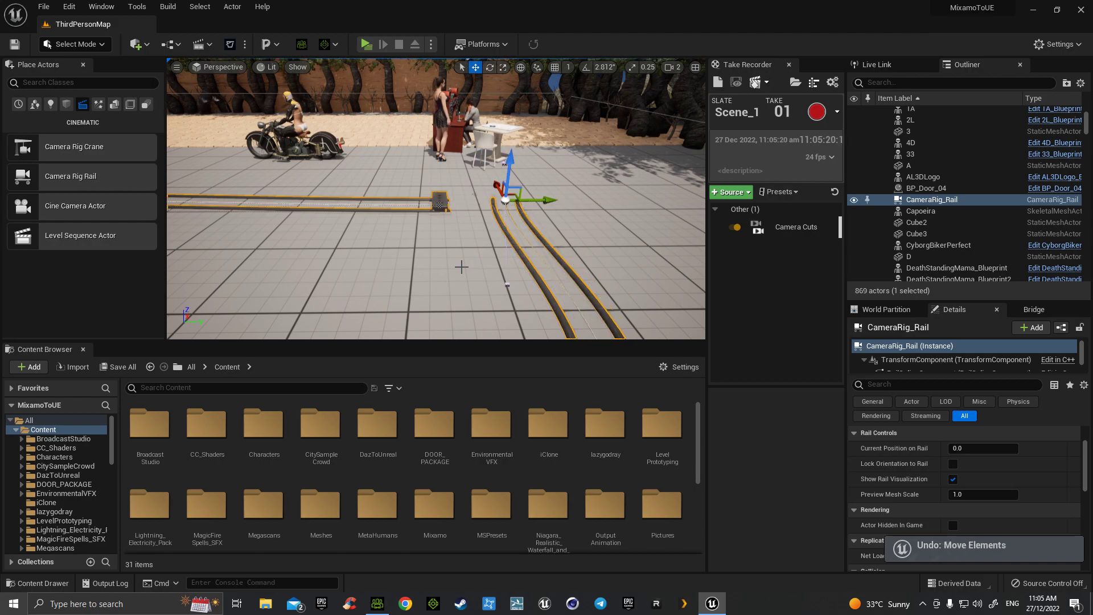
Move the end spline point right to rejoin the curve as a closed oval.
click(440, 209)
drag(477, 201, 508, 204)
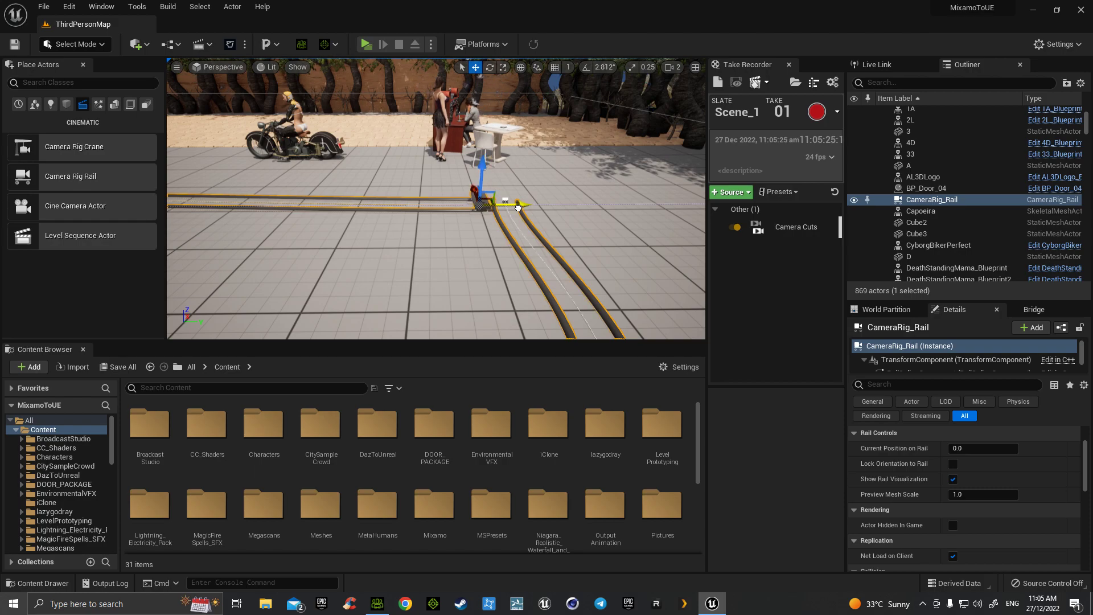
right_drag(518, 208, 403, 269)
Parent the CineCameraActor to CameraRig_Rail, zero its Z rotation, and lift it about 63.8 units.
drag(74, 206, 471, 221)
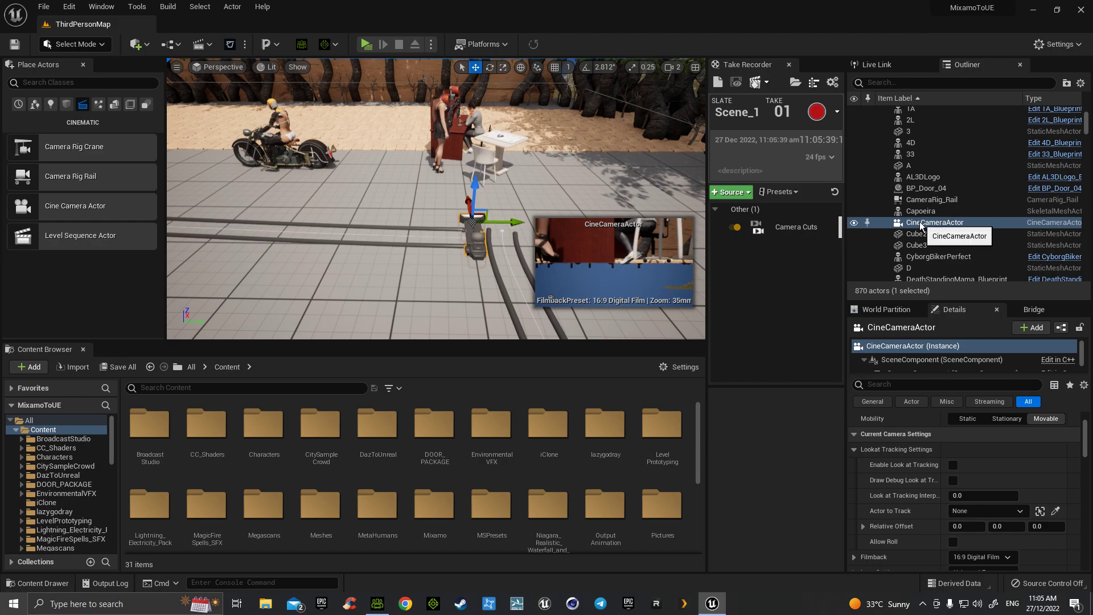
drag(921, 225, 925, 203)
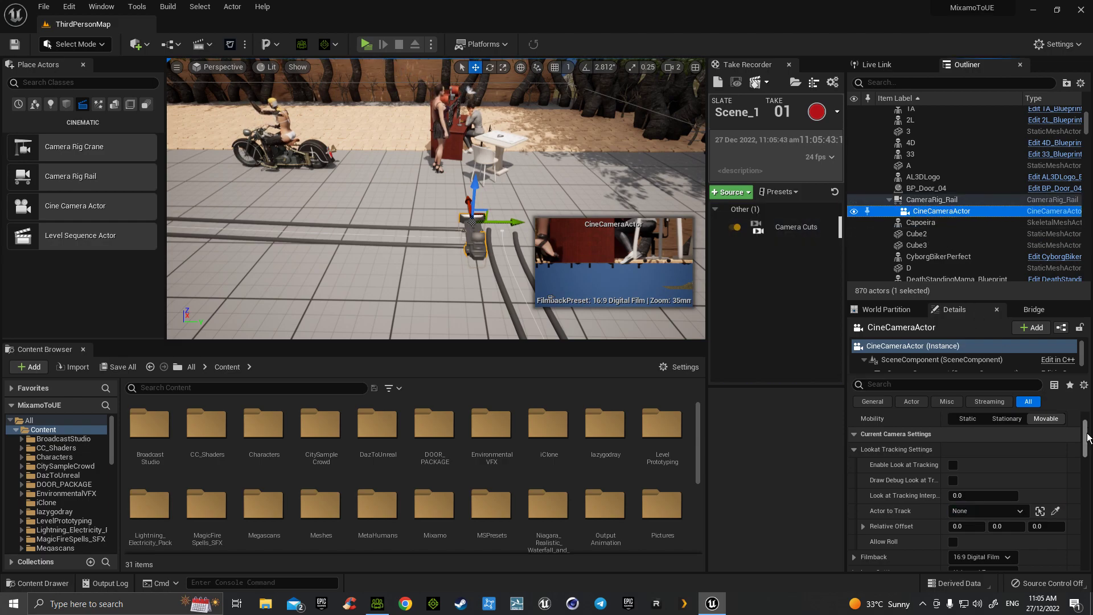
scroll(1087, 437, up, 2)
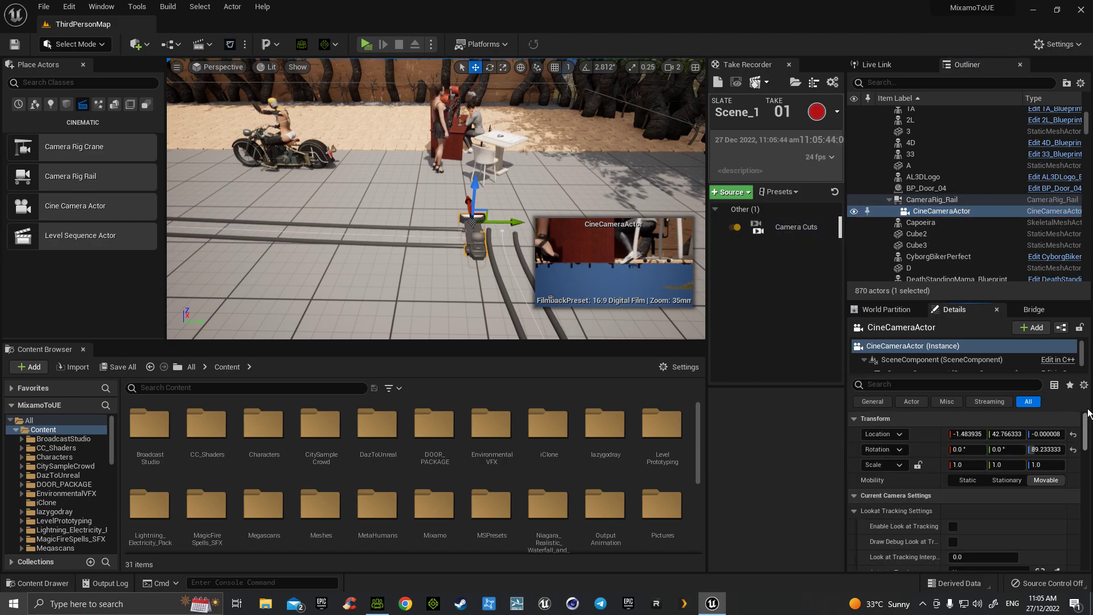
click(1073, 449)
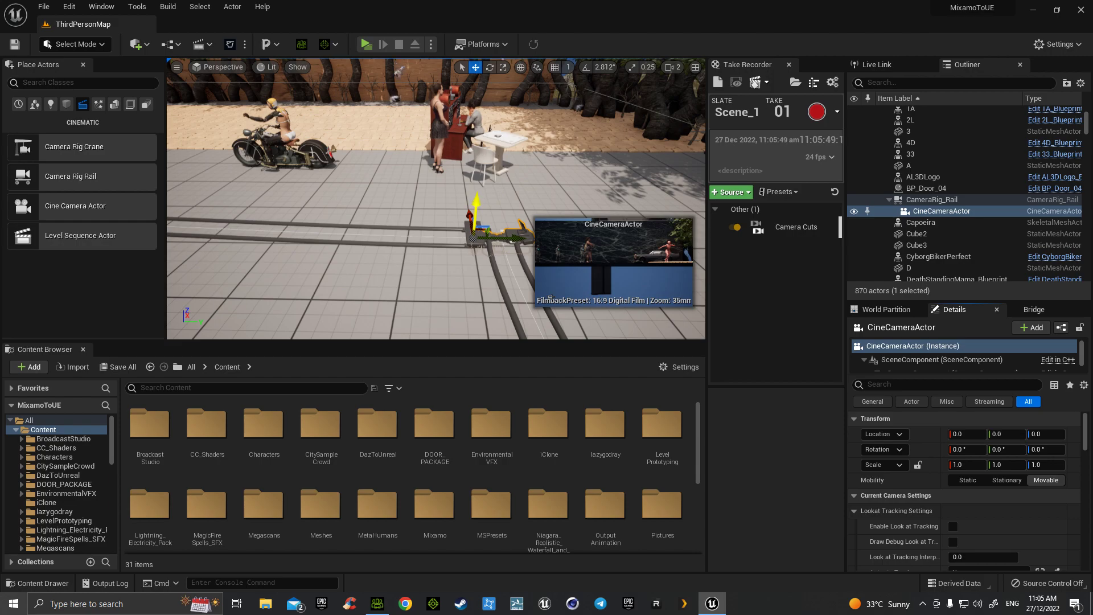
drag(478, 208, 472, 155)
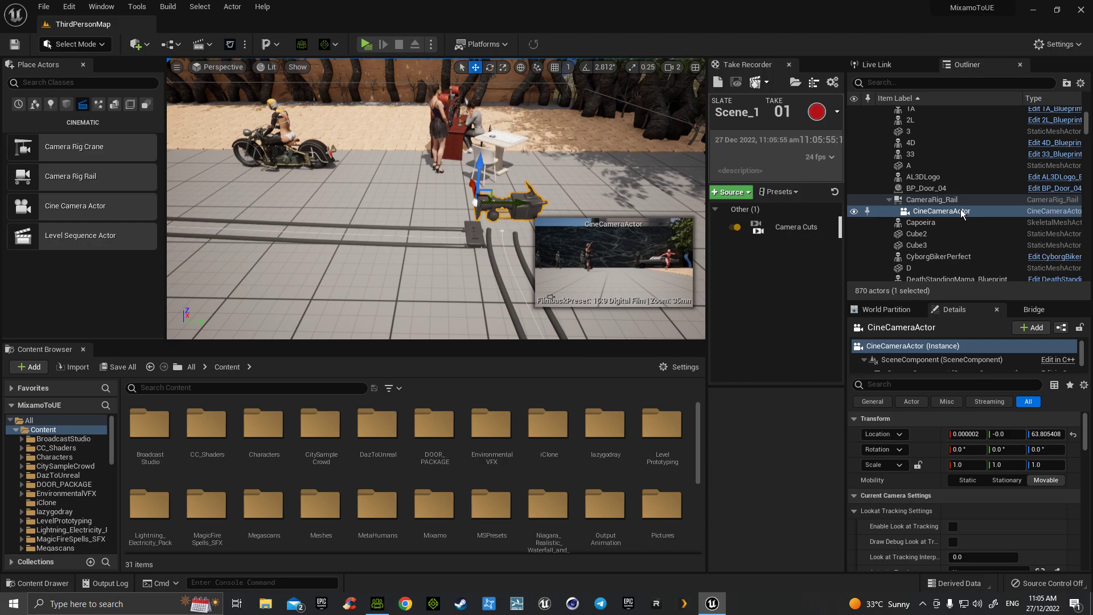
Scrub the rail's Current Position on Rail, then rotate the attached camera around its vertical axis.
click(945, 201)
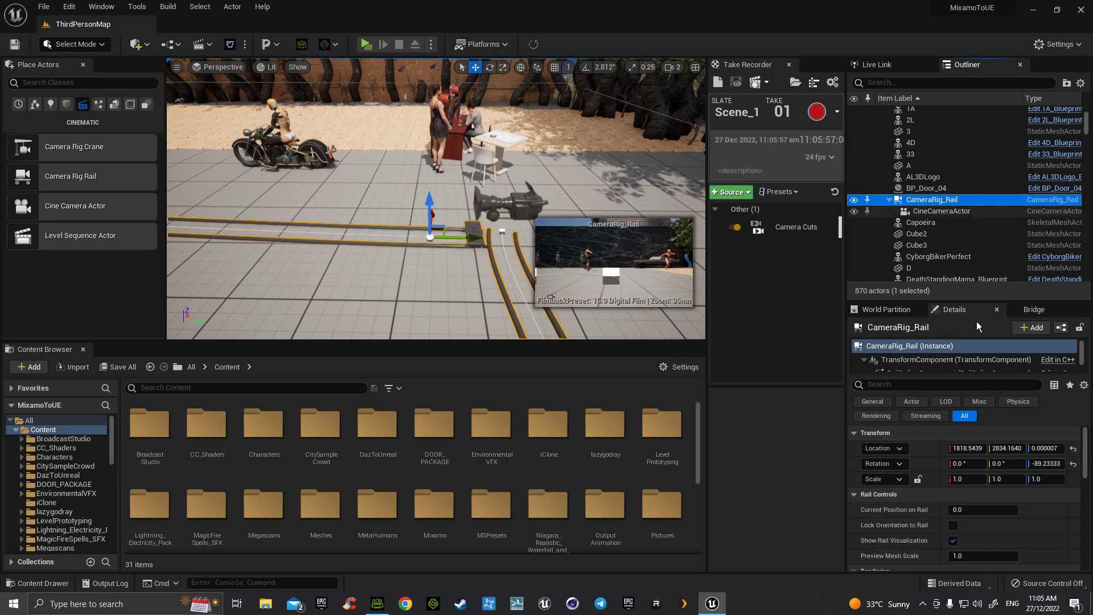
mouse_move(968, 509)
mouse_down()
mouse_move(1018, 509)
mouse_move(949, 509)
mouse_up()
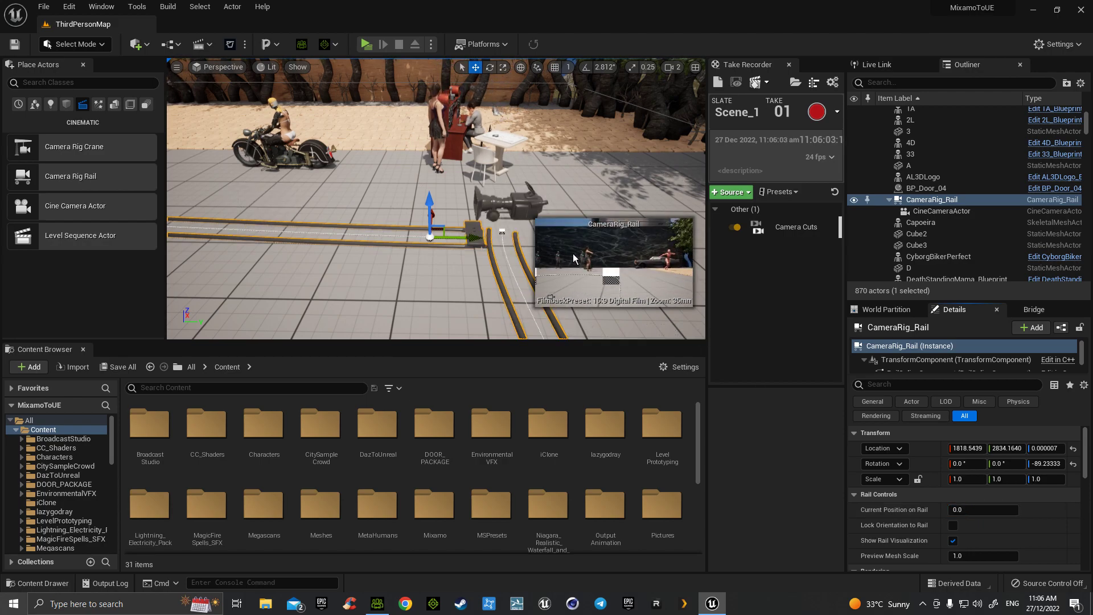
key(Down)
key(e)
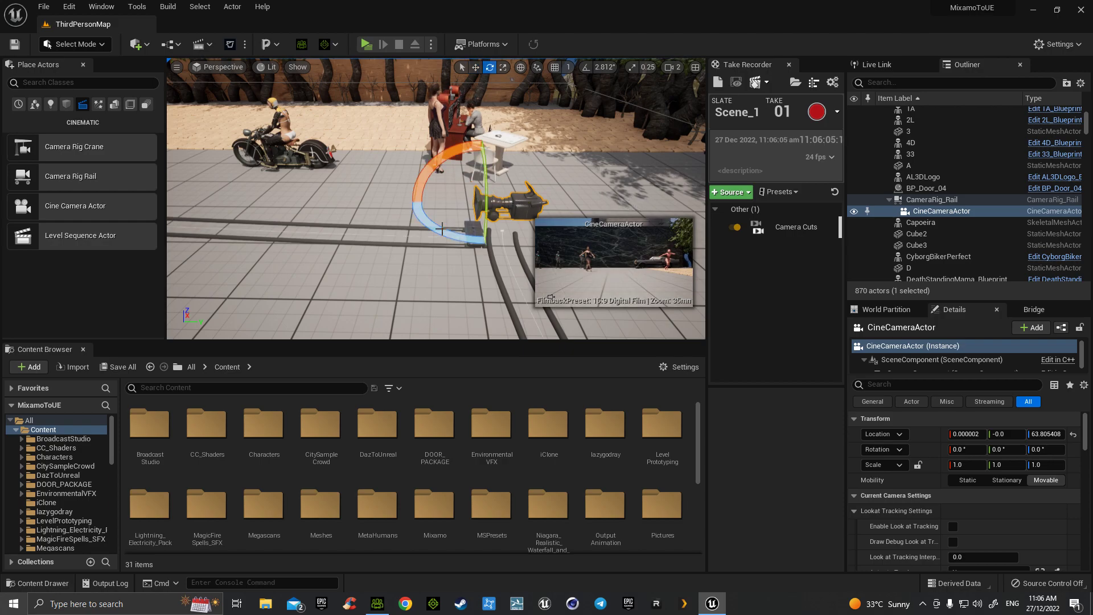
drag(550, 296, 550, 296)
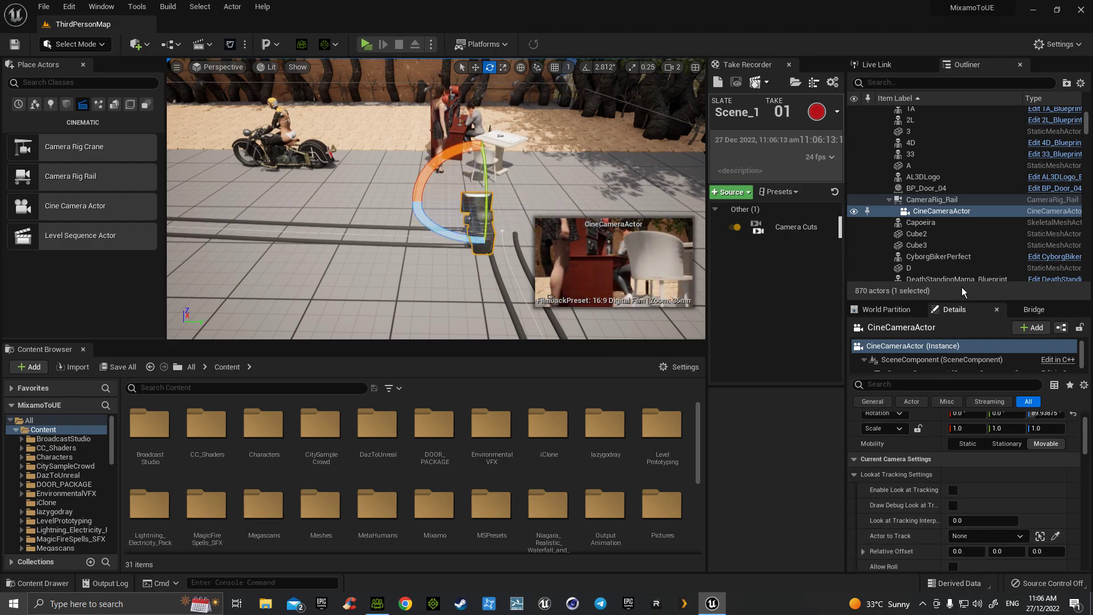
Scrub the camera further, reset Current Position on Rail to 0, and move the dancer left.
click(947, 200)
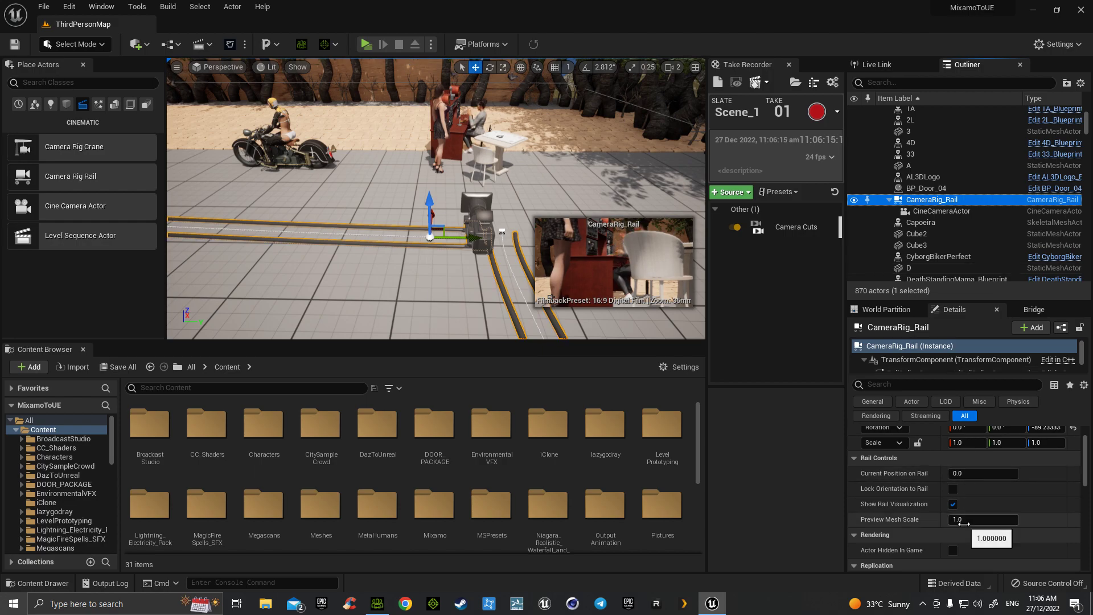
mouse_move(961, 472)
mouse_down()
mouse_move(998, 472)
mouse_move(950, 472)
mouse_up()
right_drag(550, 297, 550, 297)
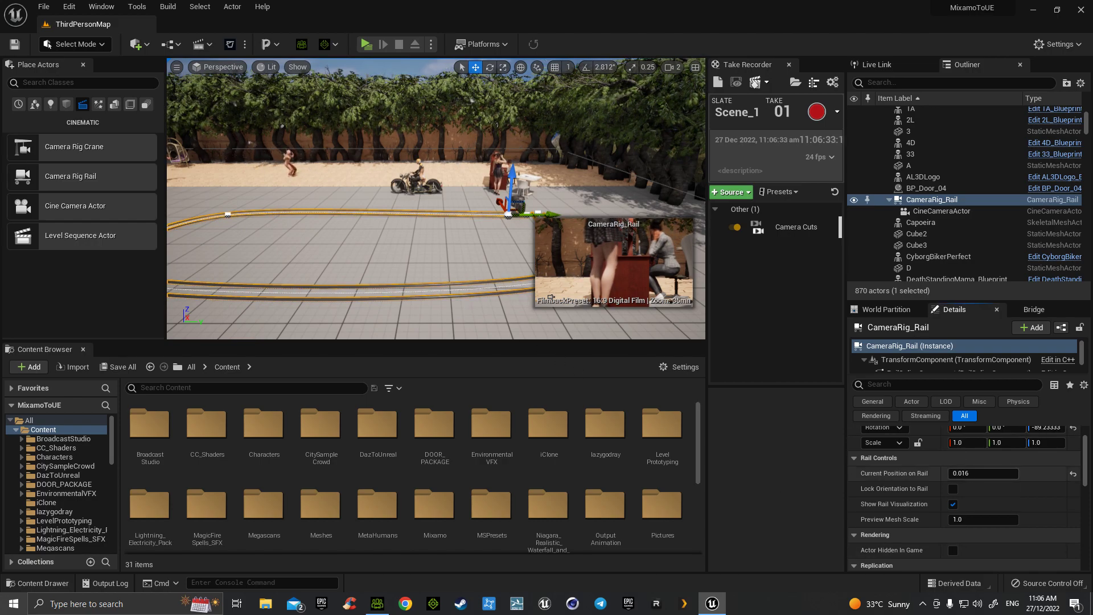
drag(965, 473, 1083, 473)
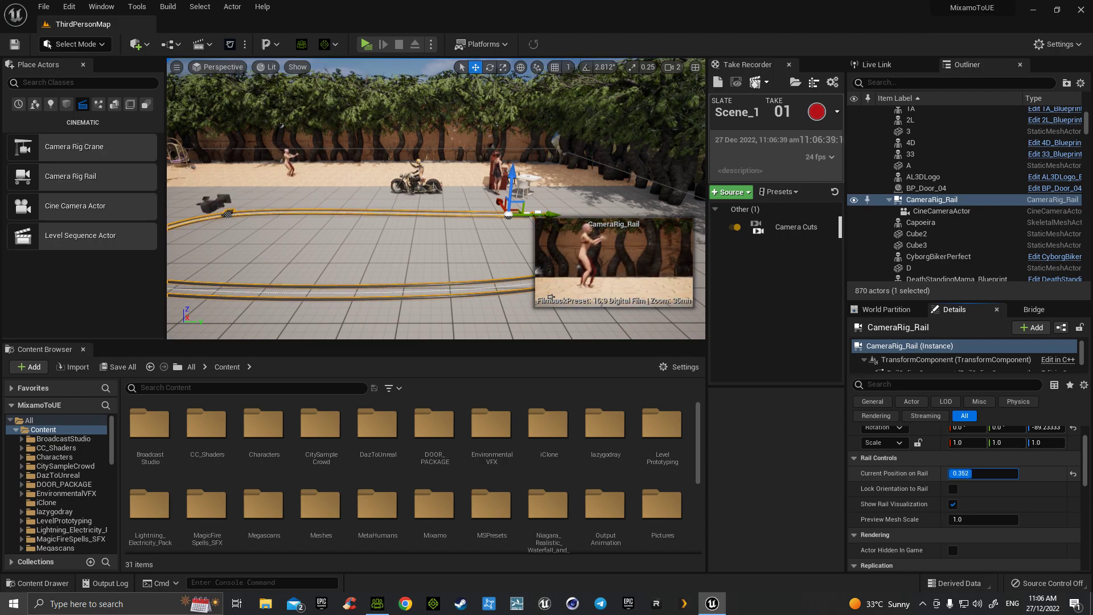
text(0)
key(Return)
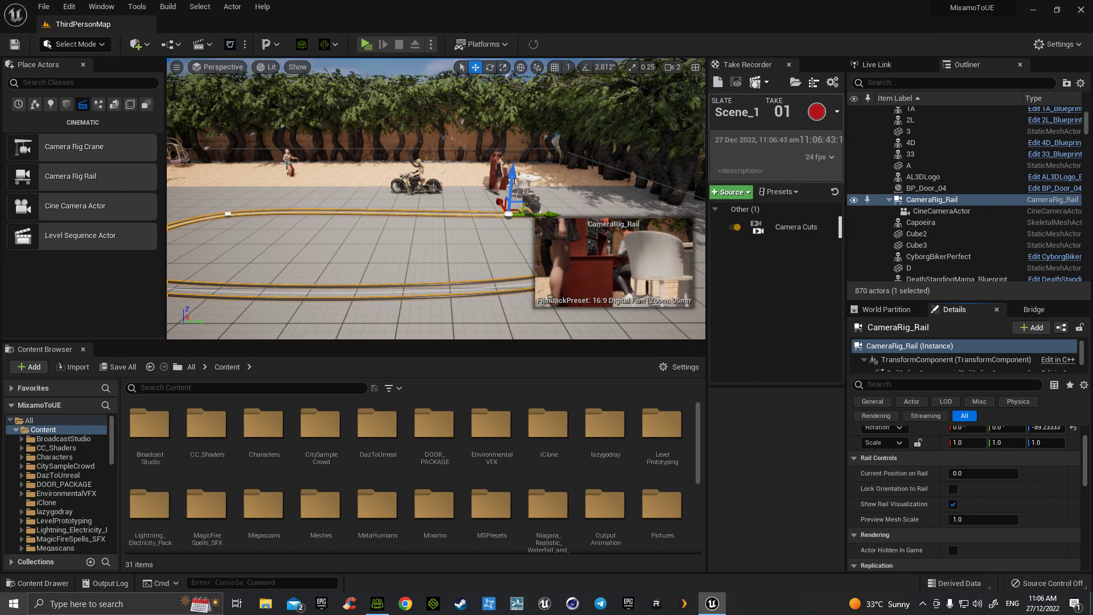
click(287, 164)
drag(309, 165, 179, 231)
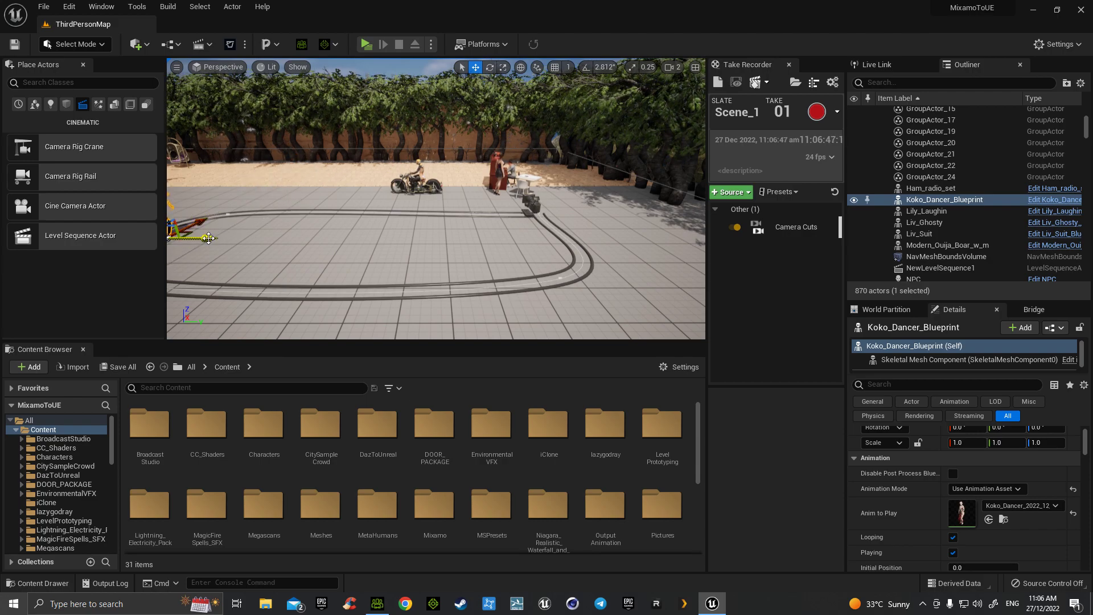
Slide the dancer inside the rail loop and enable camera look-at tracking on Koko_Dancer_Blueprint.
drag(209, 238, 368, 227)
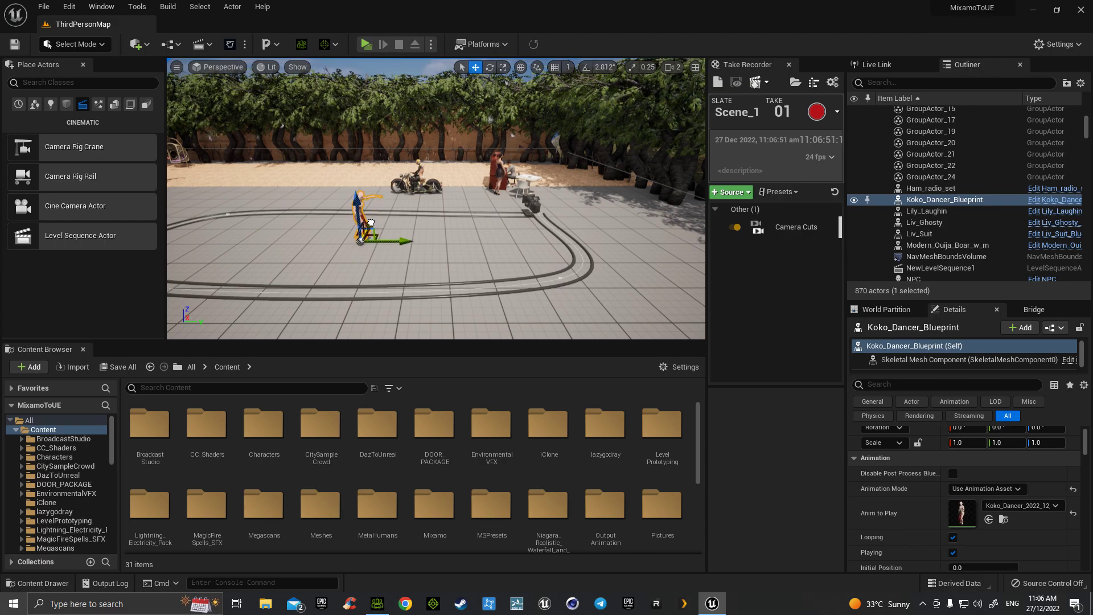
click(536, 201)
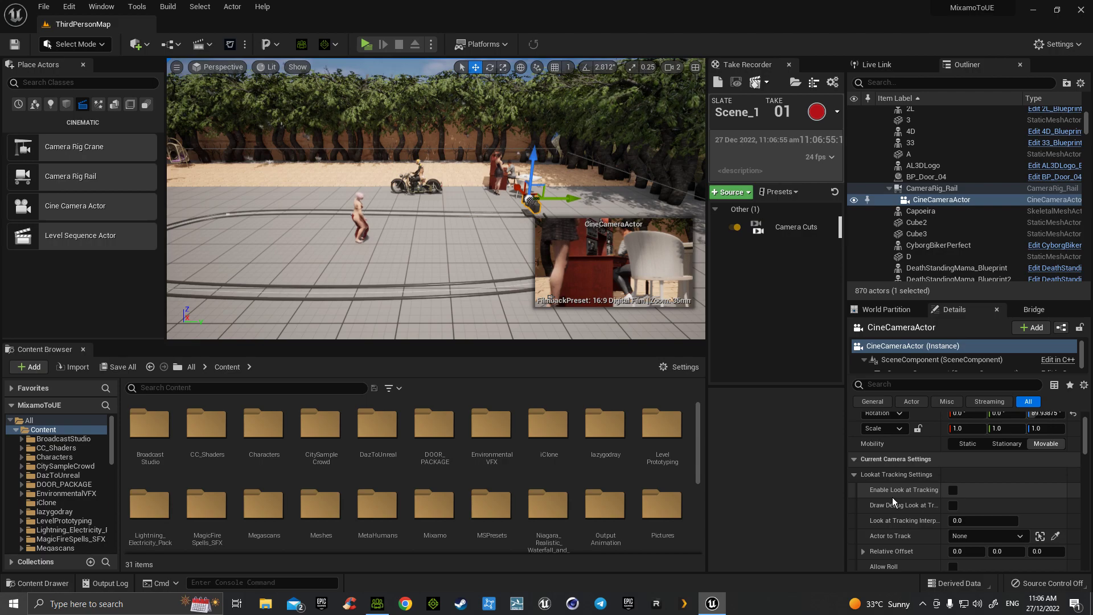
click(952, 490)
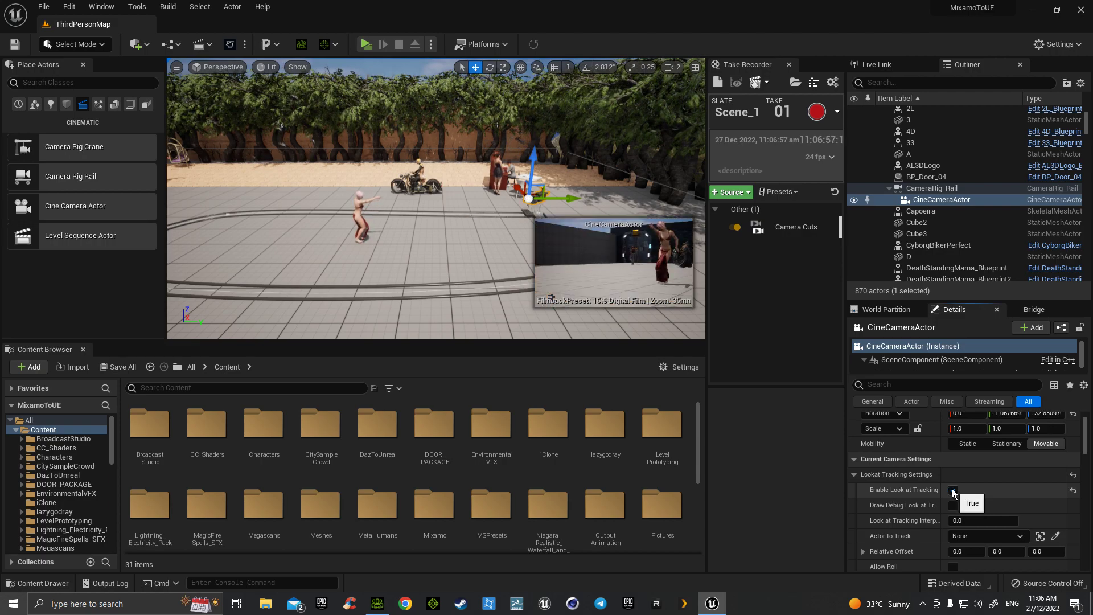
click(977, 537)
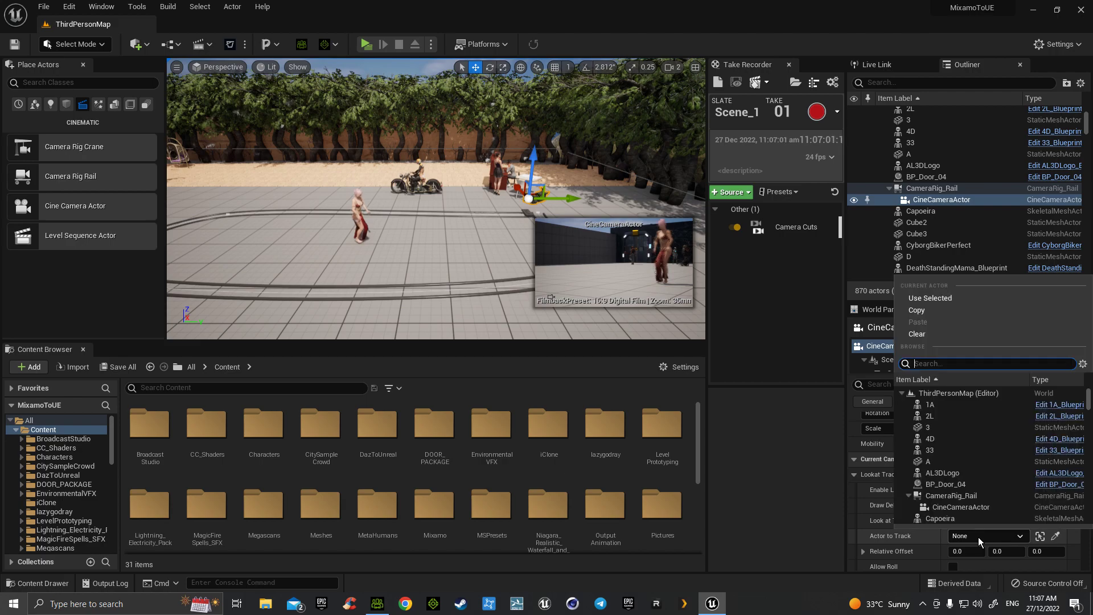
scroll(973, 512, down, 5)
scroll(971, 507, down, 5)
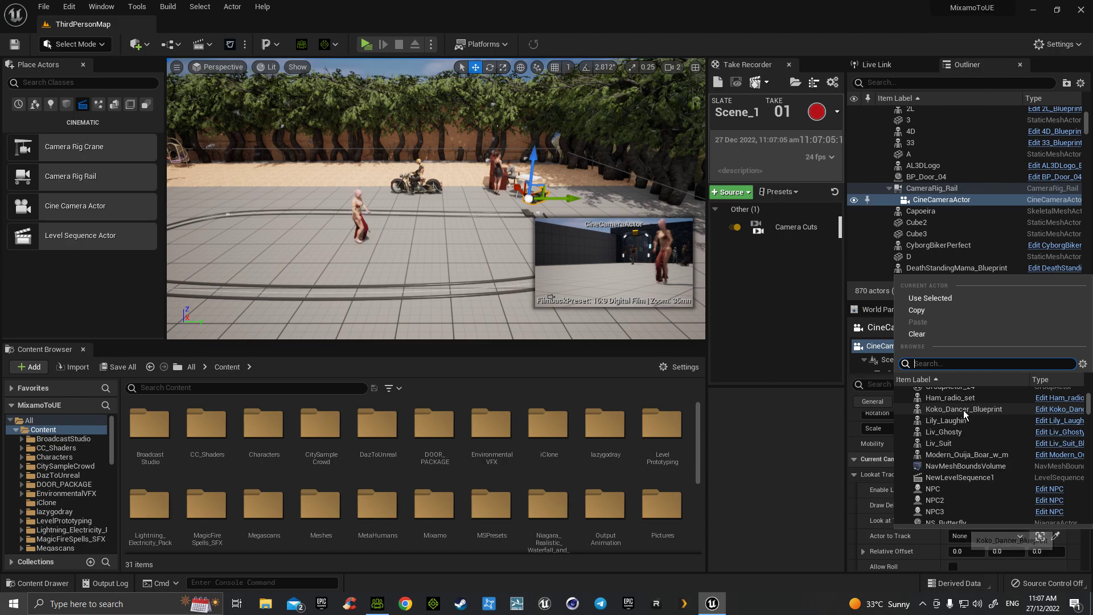
click(964, 410)
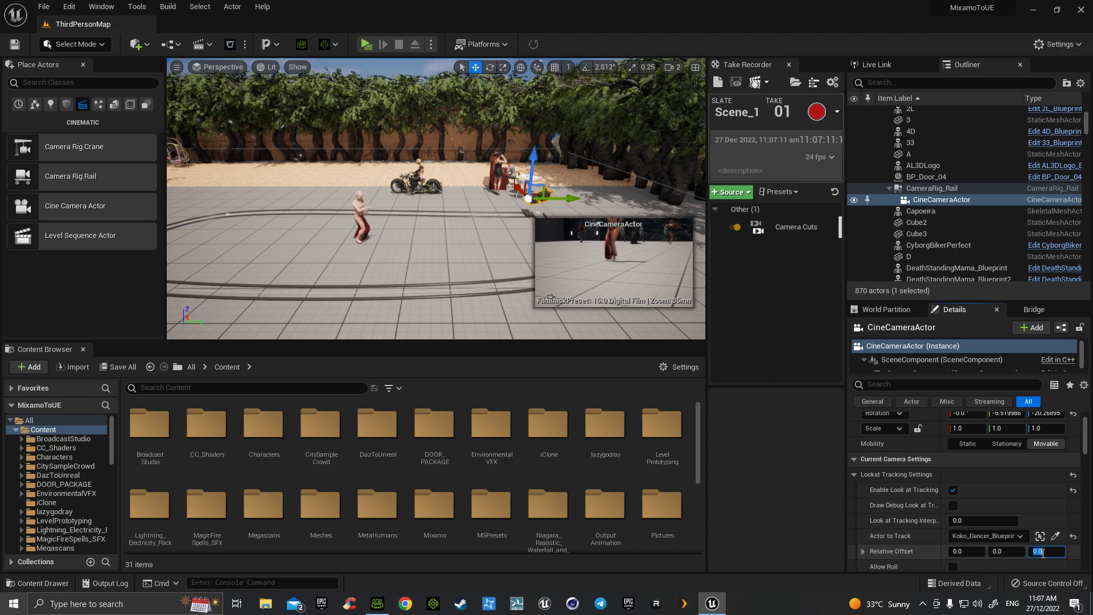
Set the look-at tracking Relative Offset Z to 80.
click(1043, 552)
text(80)
key(Return)
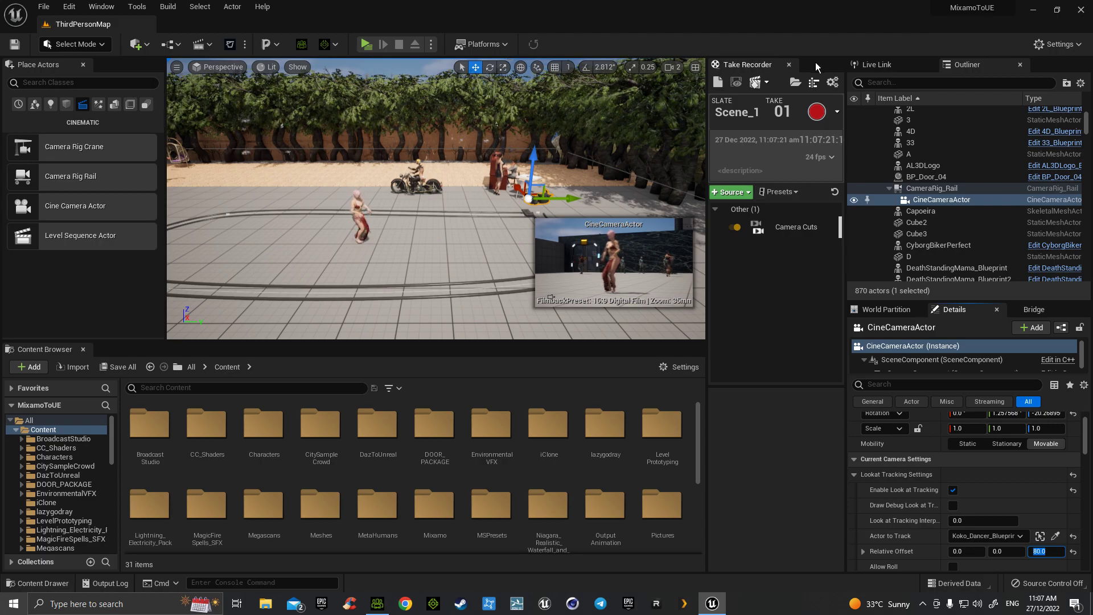
Close Take Recorder and reopen it from Window > Cinematics.
click(788, 64)
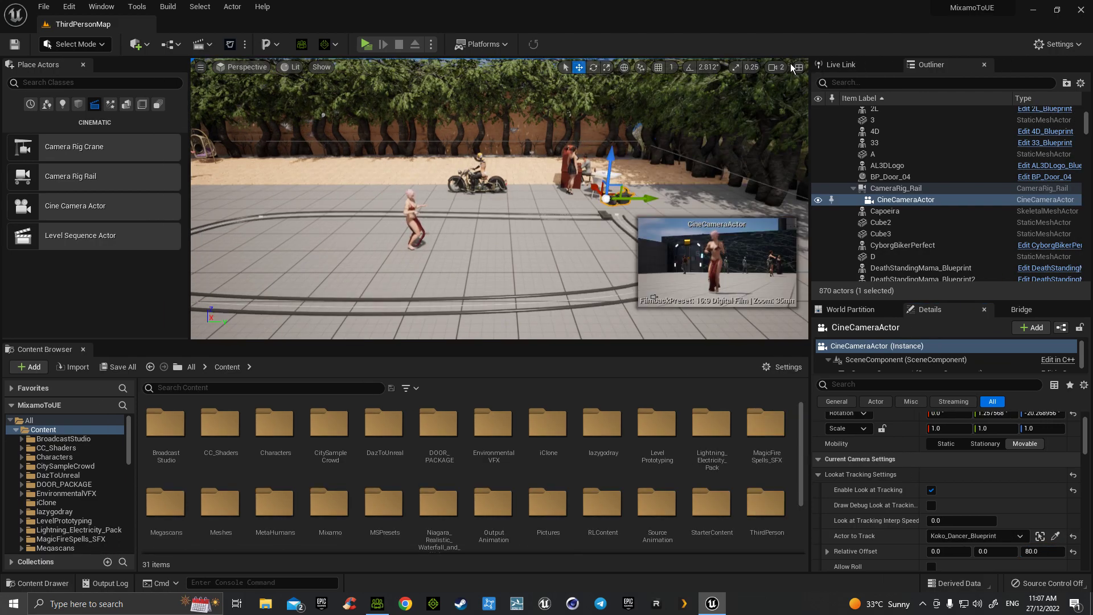
click(103, 7)
mouse_move(187, 37)
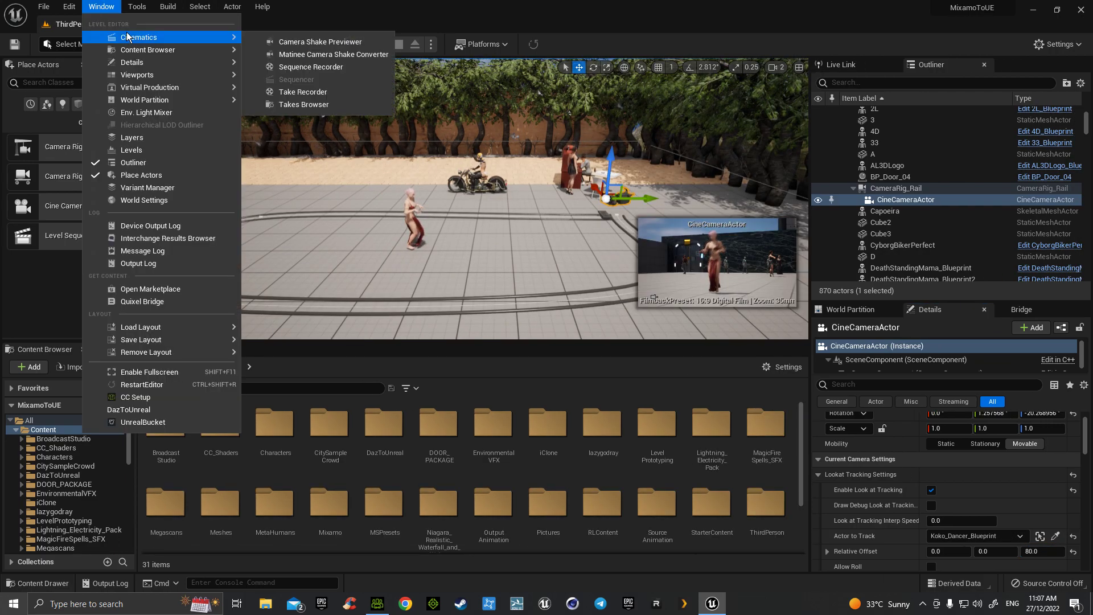
click(303, 92)
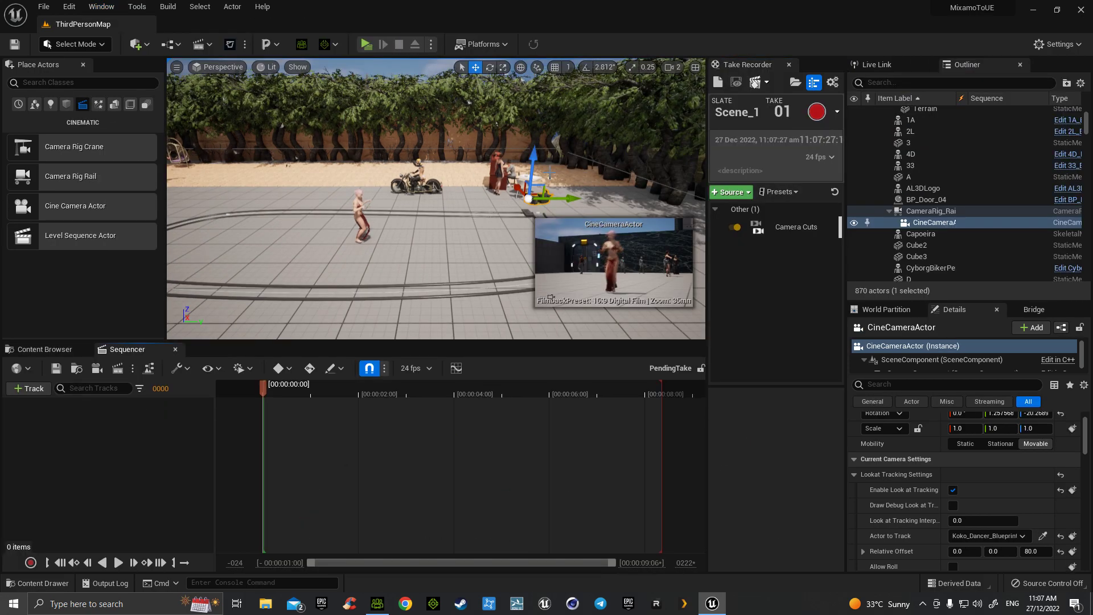
Delete the Camera Cuts recording source and add a fresh Camera Cuts source.
click(761, 230)
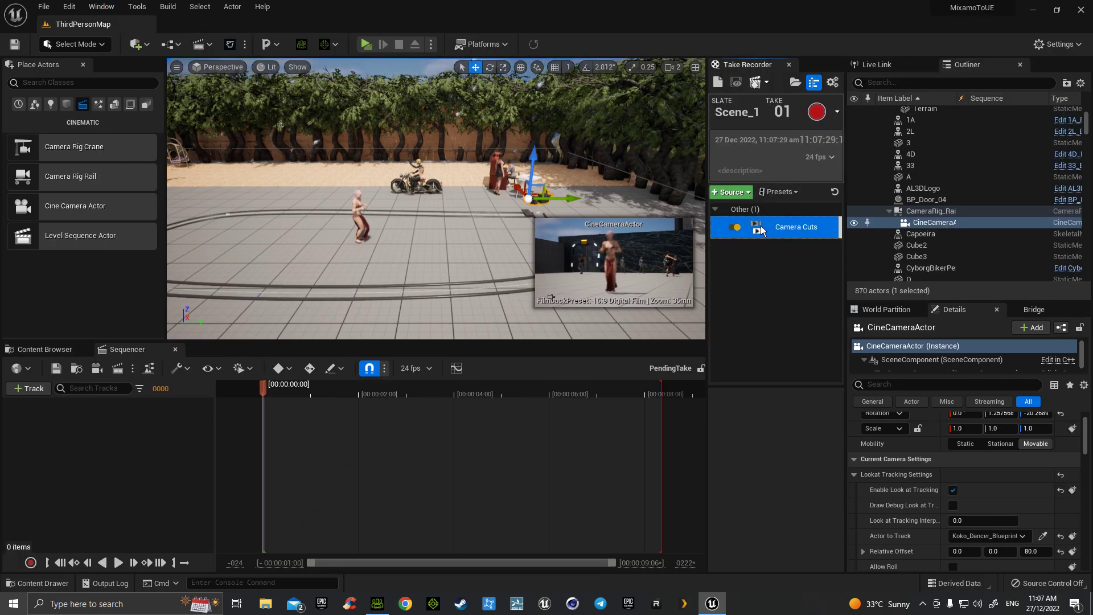
key(Delete)
click(735, 190)
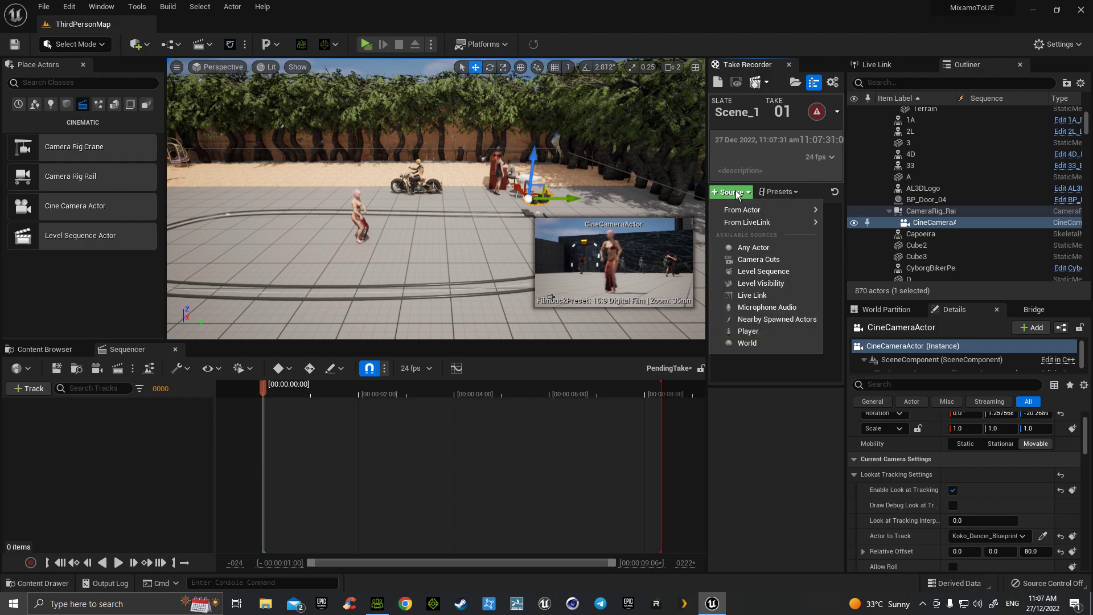
click(754, 261)
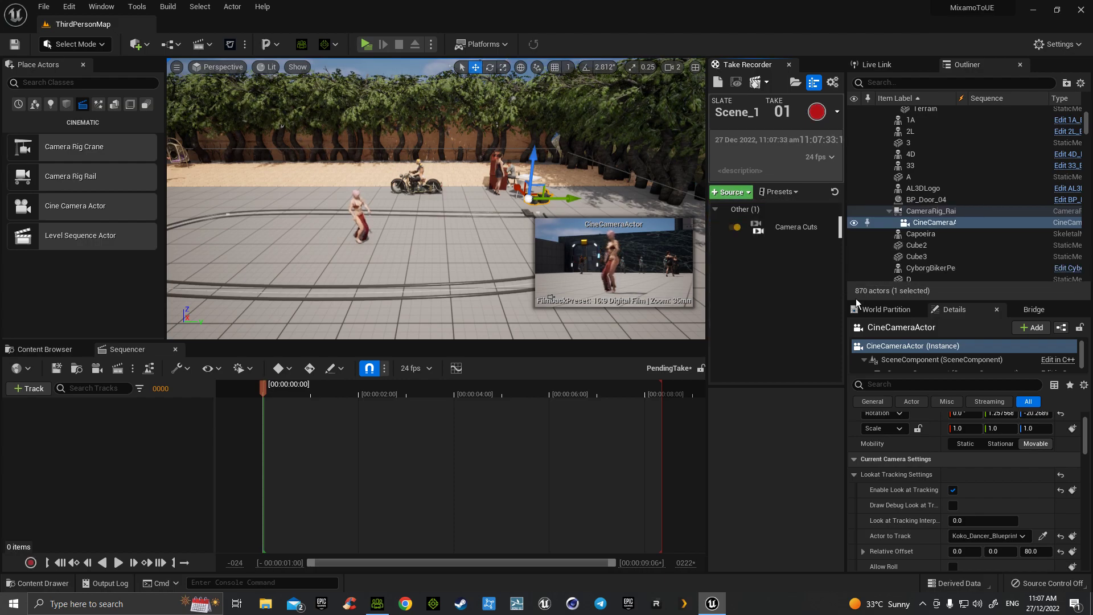
Add CameraRig_Rail and CineCameraActor to Sequencer via Actor To Sequencer > Add Current Selection.
click(920, 209)
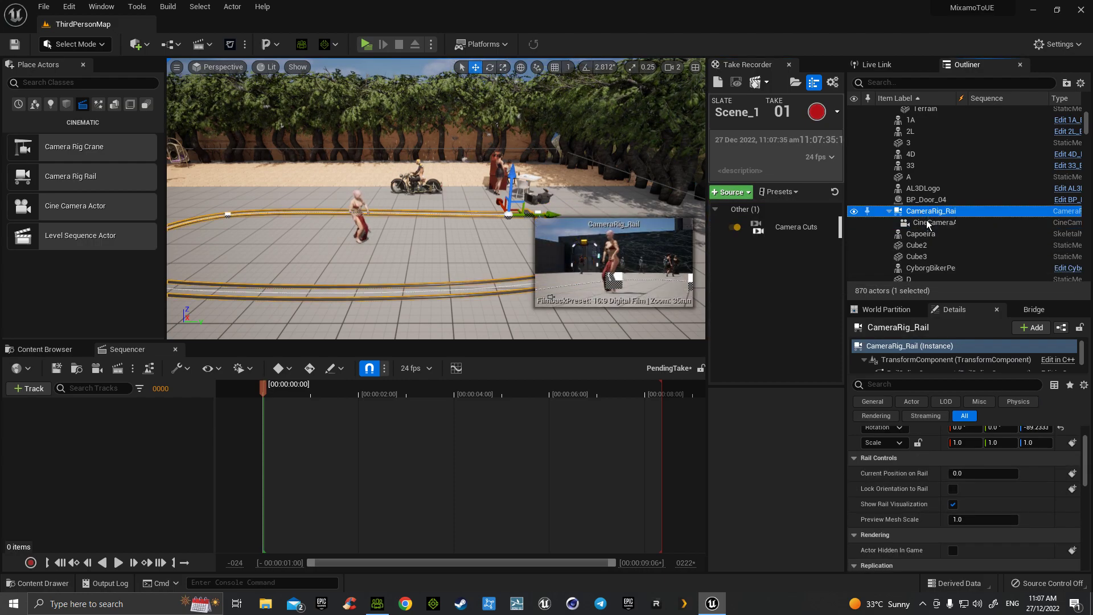
ctrl+click(928, 223)
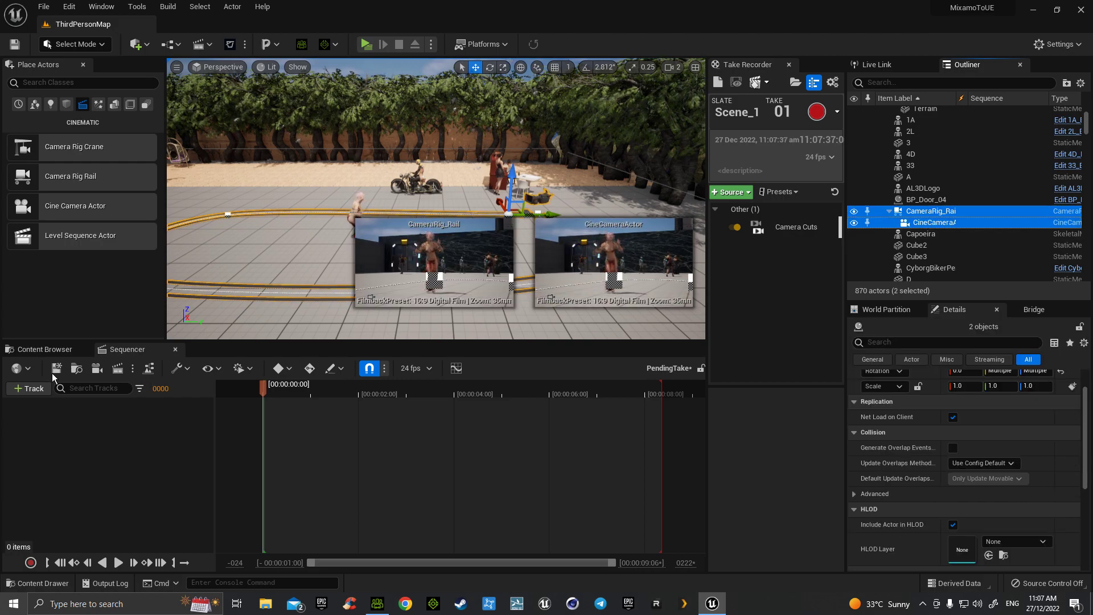
click(27, 388)
mouse_move(87, 189)
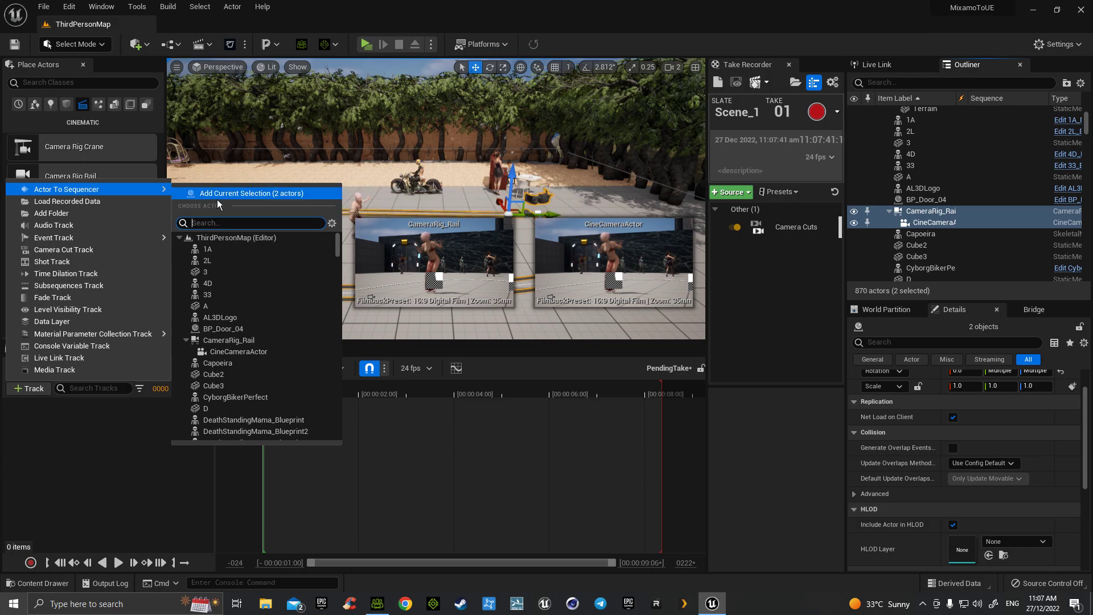
click(291, 194)
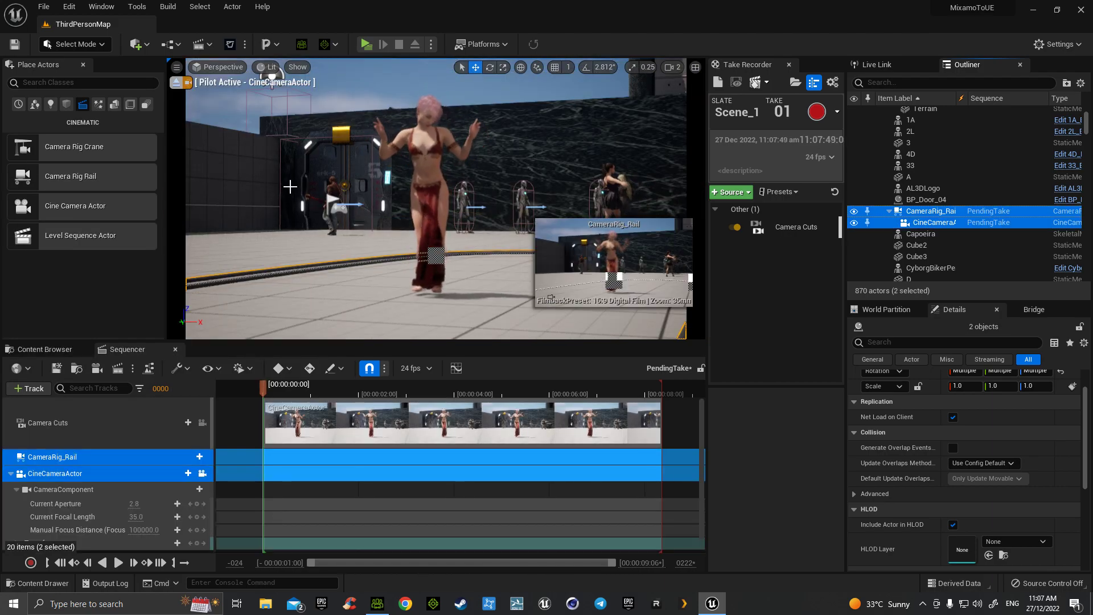
Add Current Position on Rail and Actor Hidden In Game tracks to the CameraRig_Rail track.
mouse_move(165, 458)
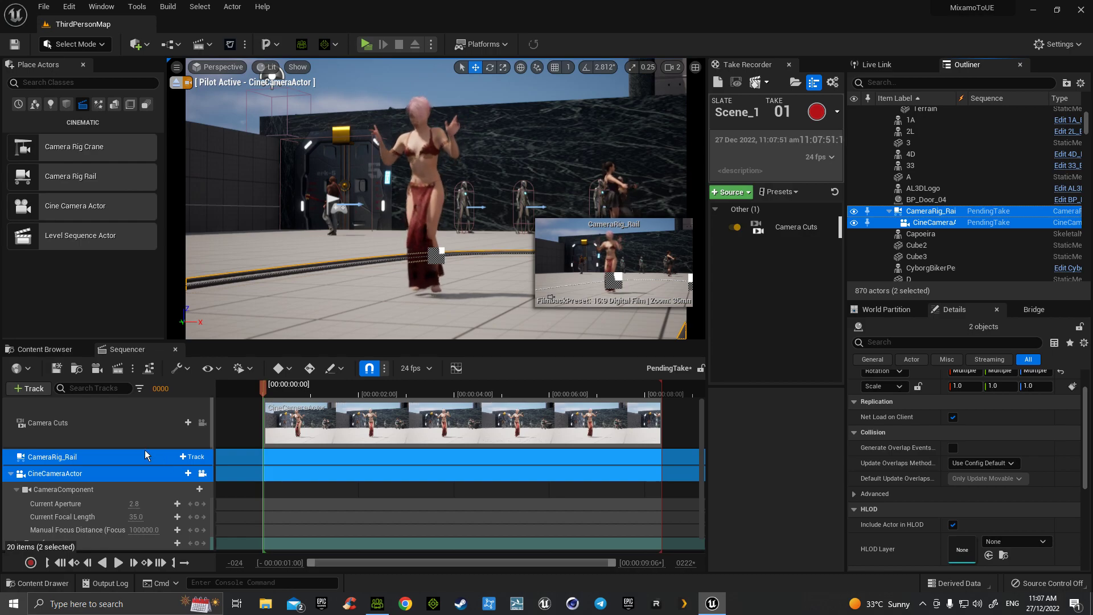
click(121, 456)
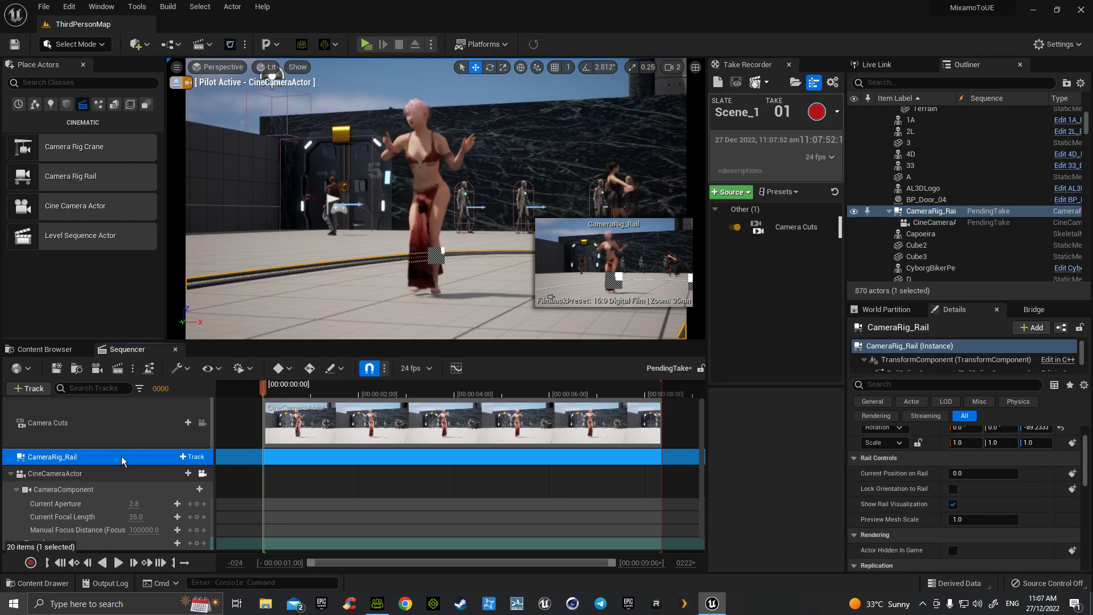
click(186, 459)
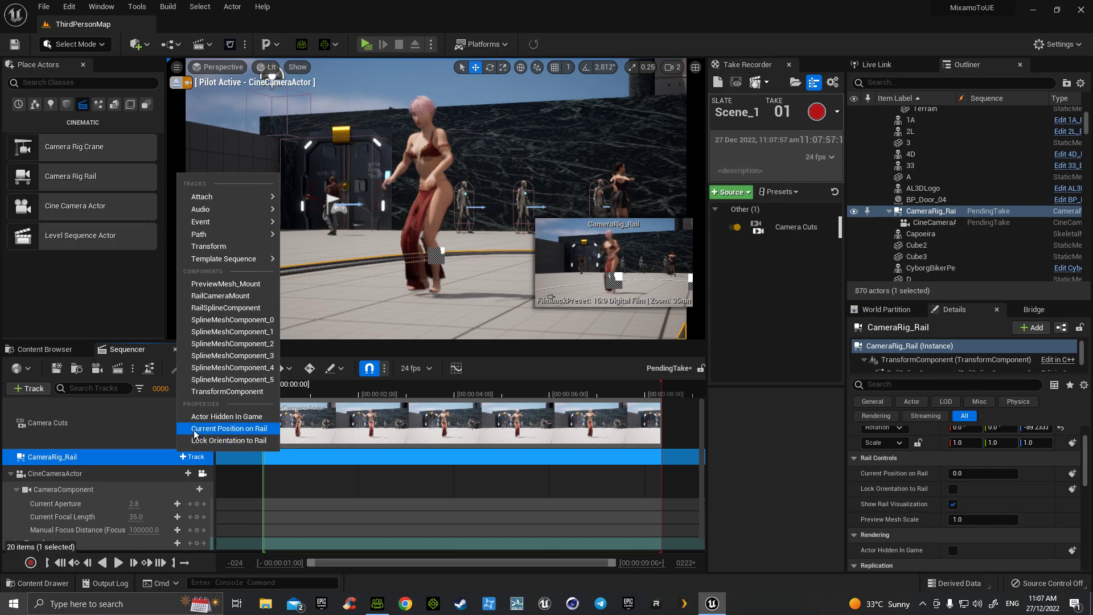
click(194, 428)
click(193, 457)
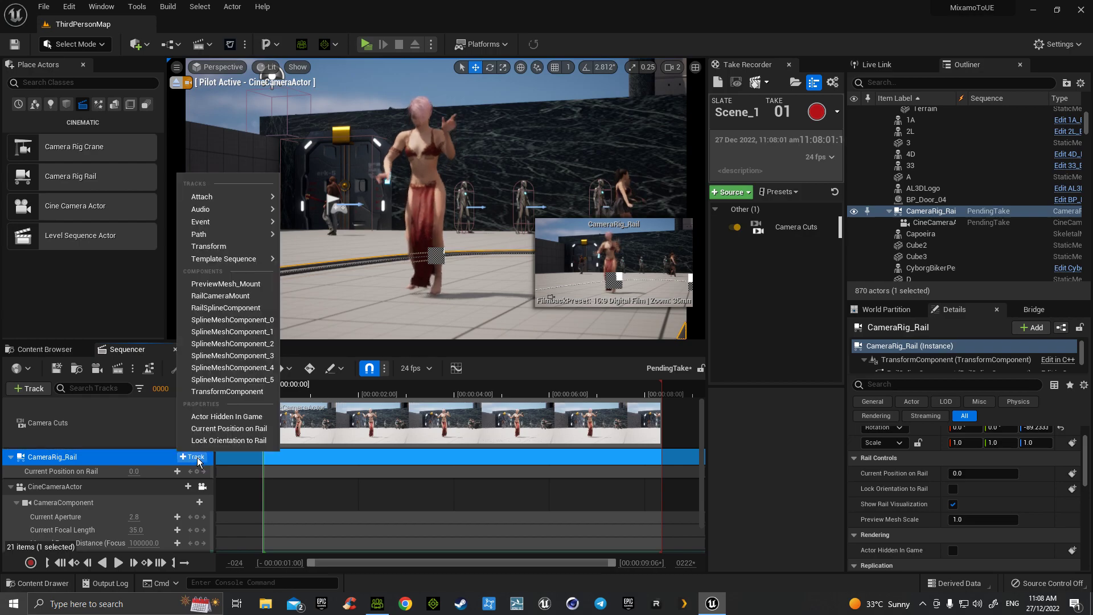
click(199, 421)
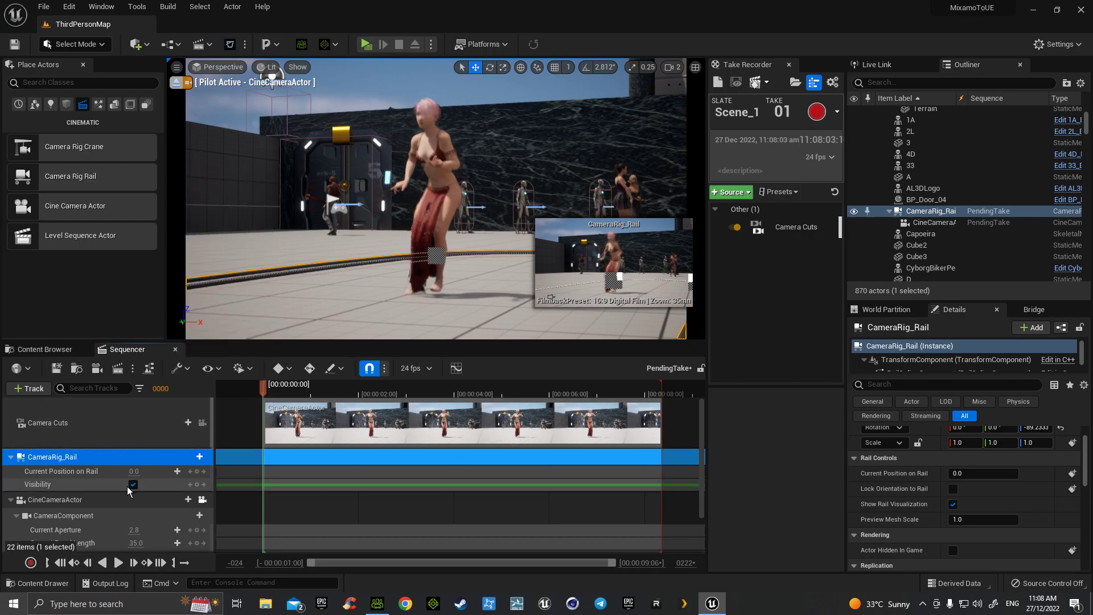
Leave the rail's Visibility track checked so the rail stays visible.
click(133, 484)
click(134, 485)
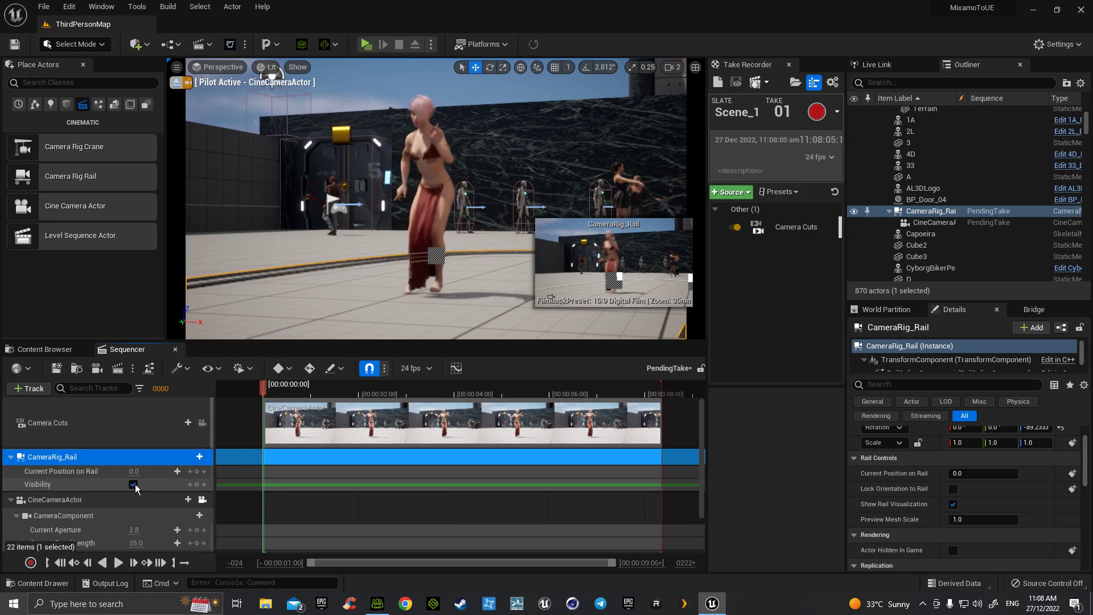
click(134, 484)
click(134, 485)
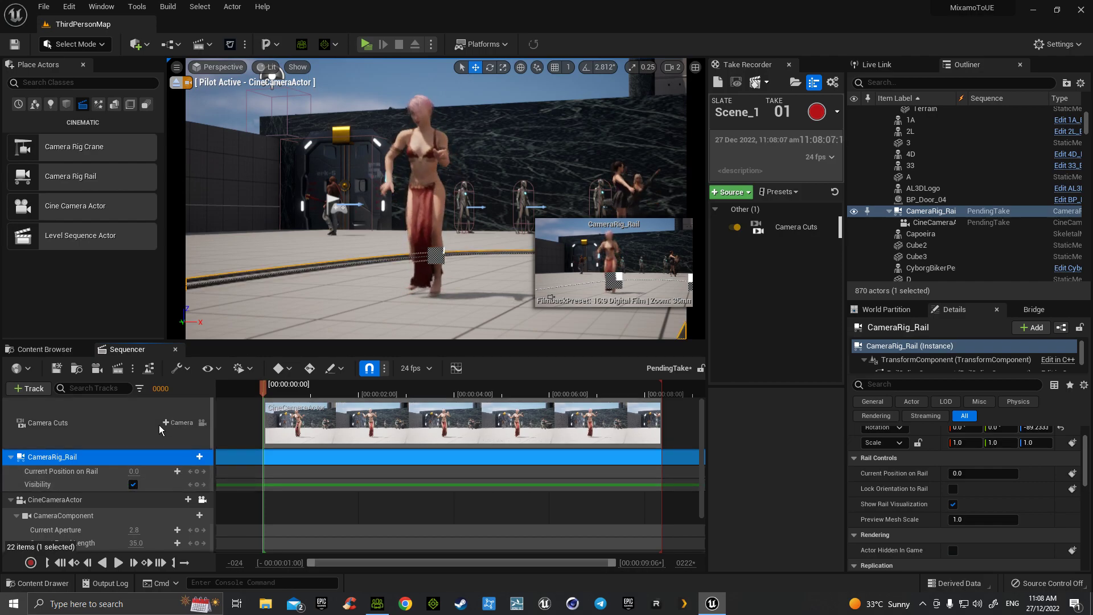
click(79, 472)
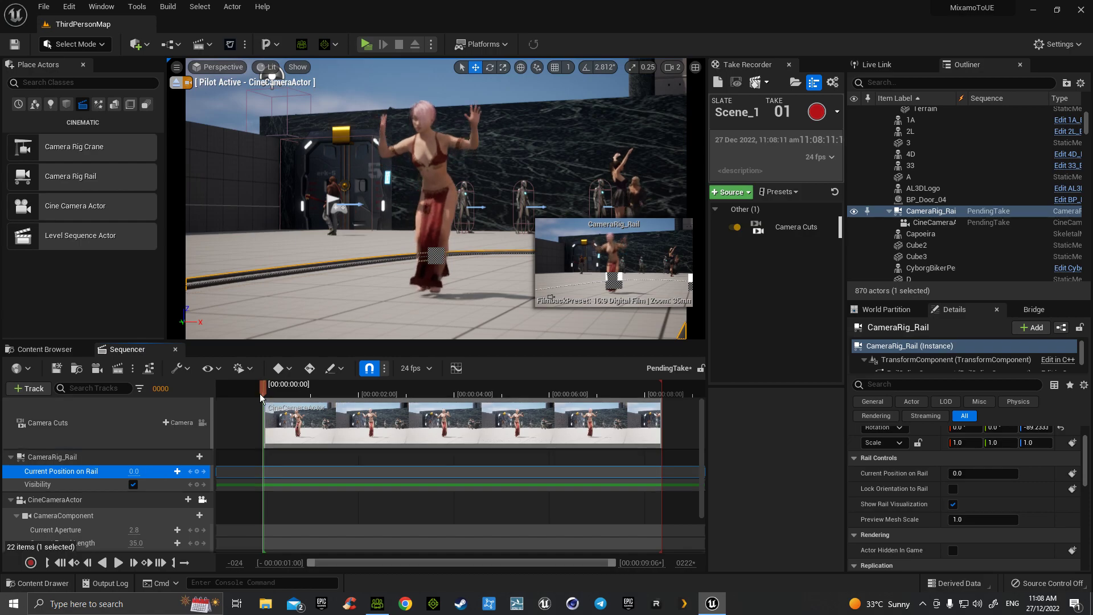
Key Current Position on Rail at 0.0 on frame 0, along with the camera's Transform.
click(958, 473)
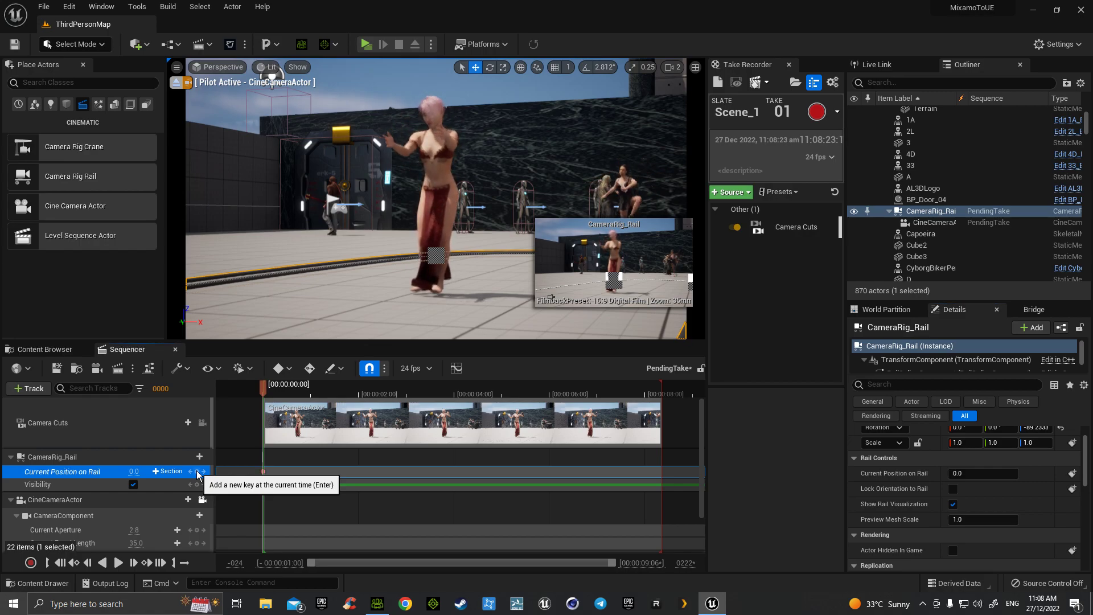
scroll(193, 522, down, 2)
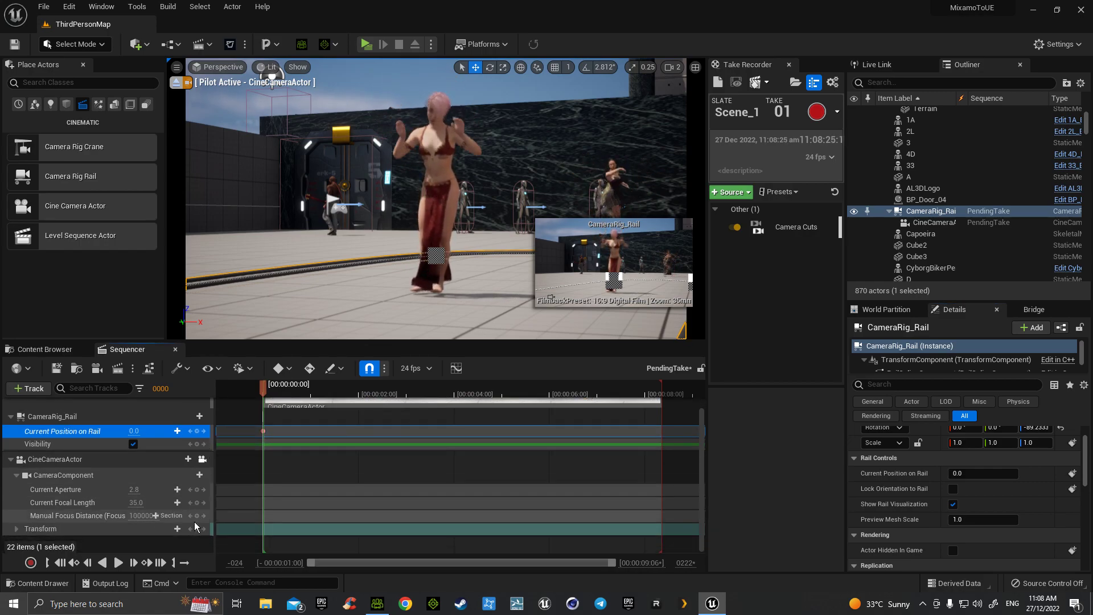
click(77, 526)
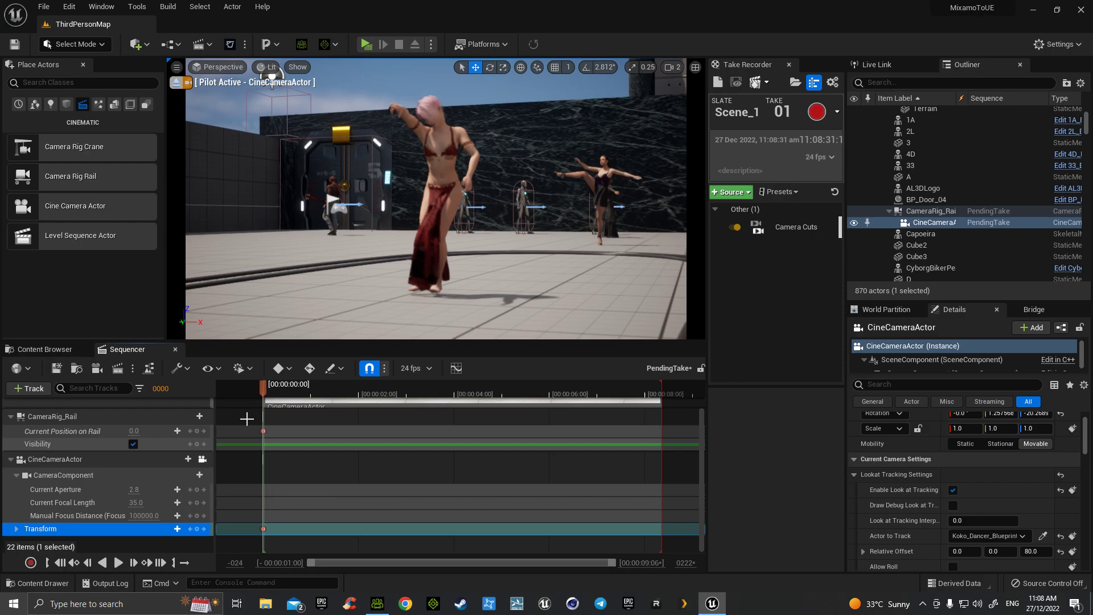
Move the playhead to frame 1000 and set the sequence end there, at 00:00:41:16.
mouse_move(265, 387)
mouse_down()
mouse_move(604, 393)
mouse_move(635, 417)
mouse_move(267, 405)
mouse_up()
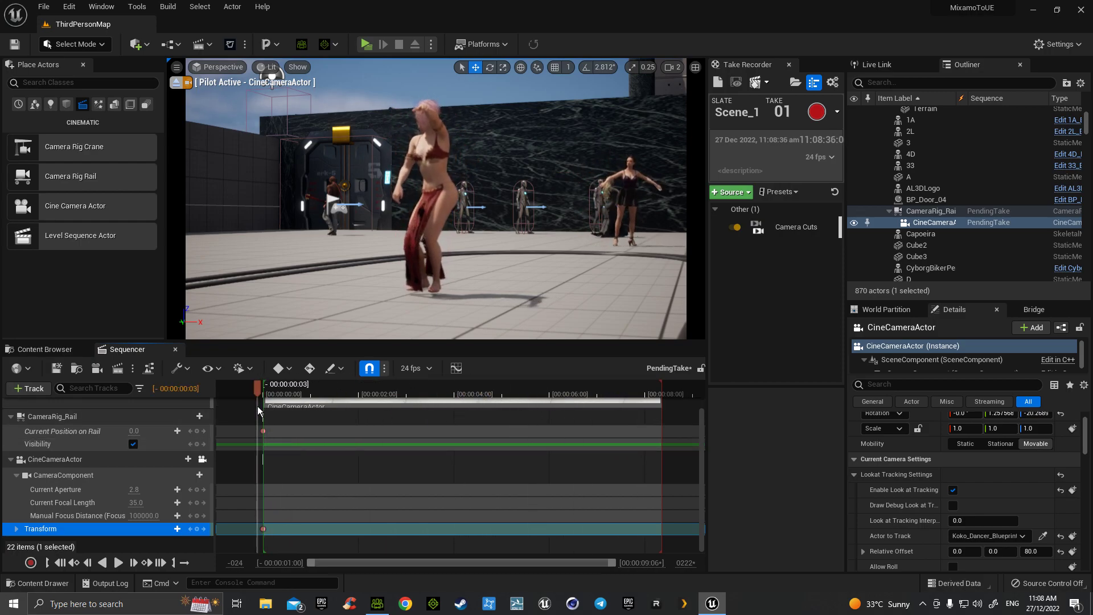
click(170, 387)
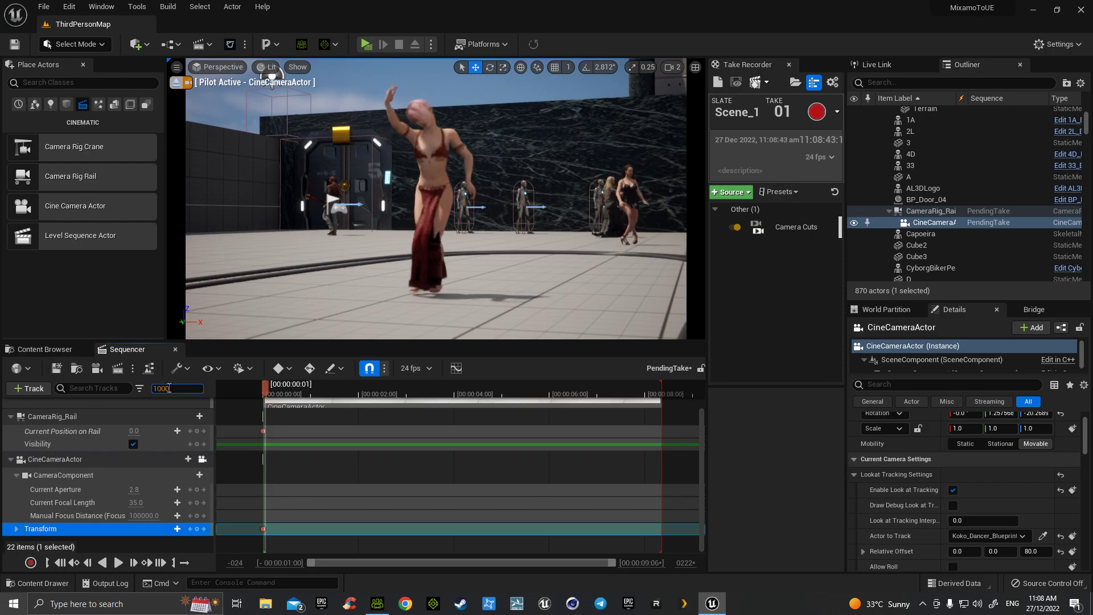
text(1000)
key(Return)
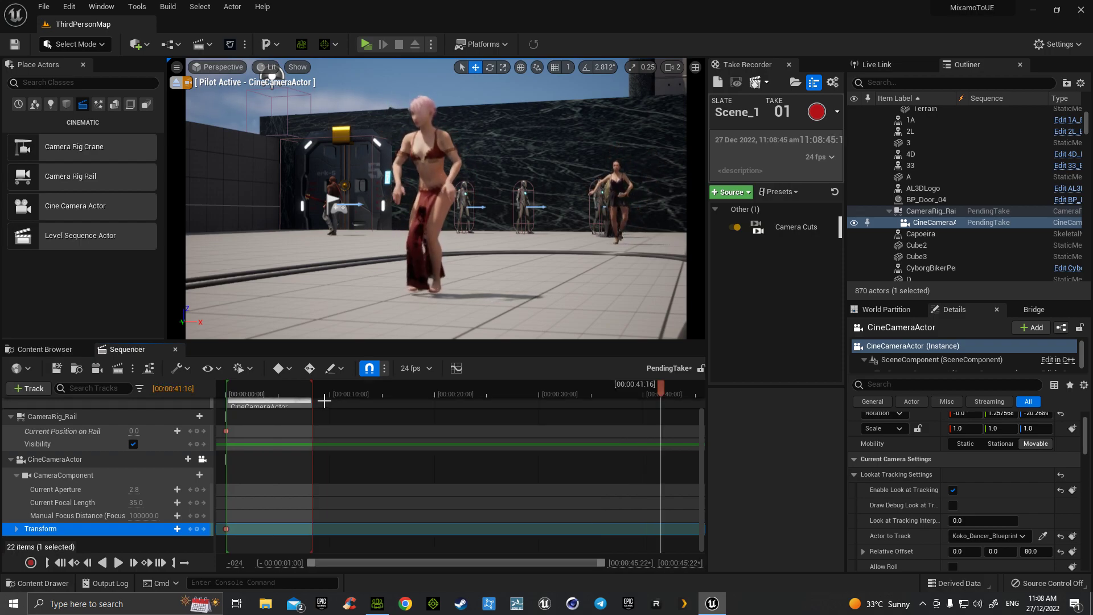
drag(354, 391, 658, 408)
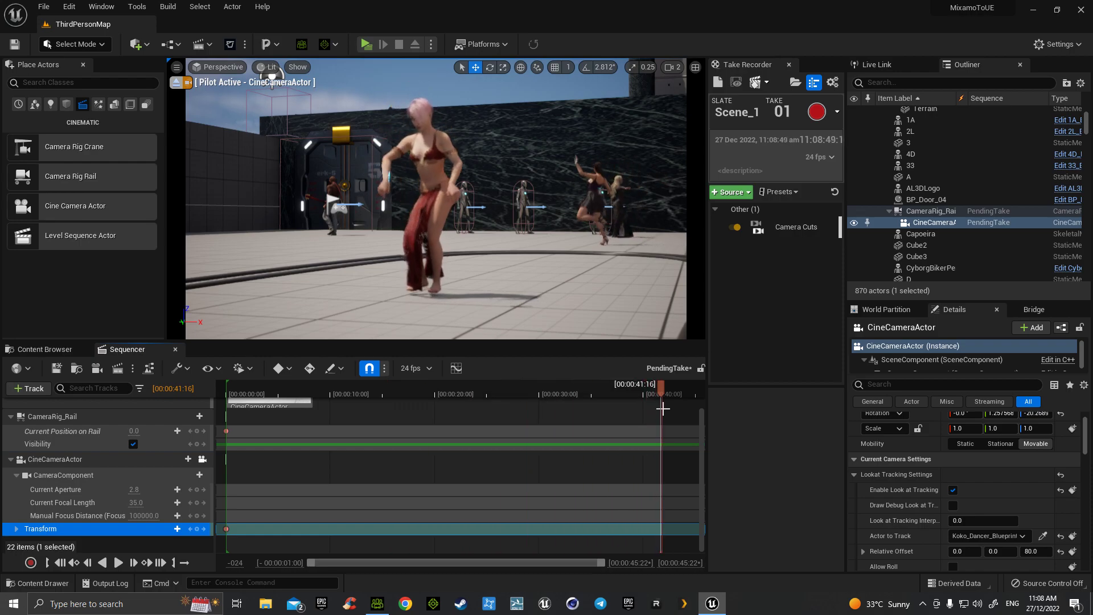
Stretch the Camera Cuts section to reach the new sequence end.
scroll(322, 419, up, 2)
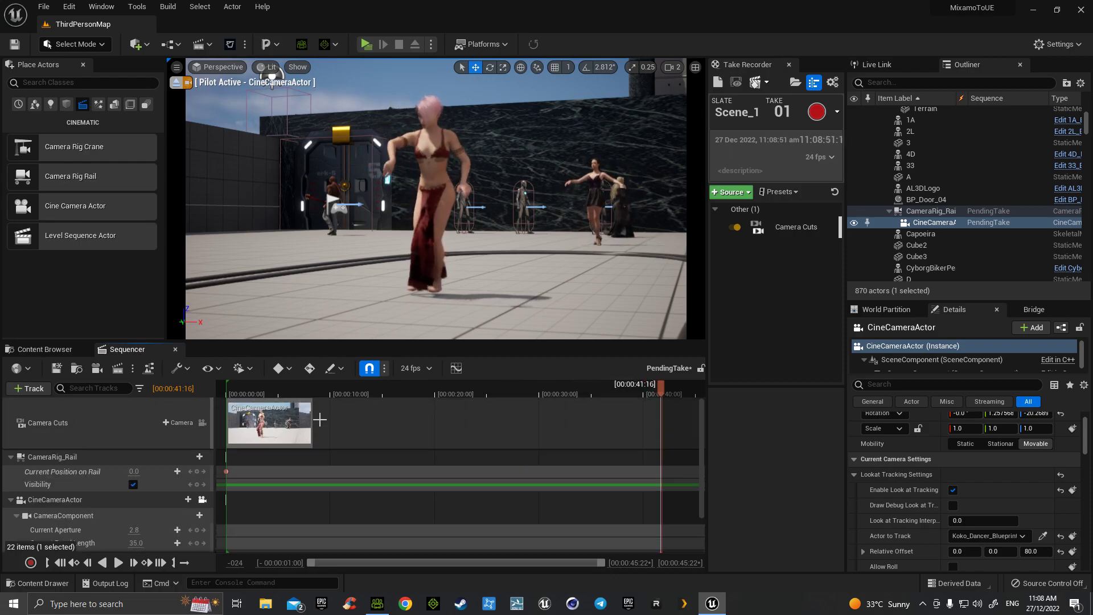
drag(319, 419, 662, 432)
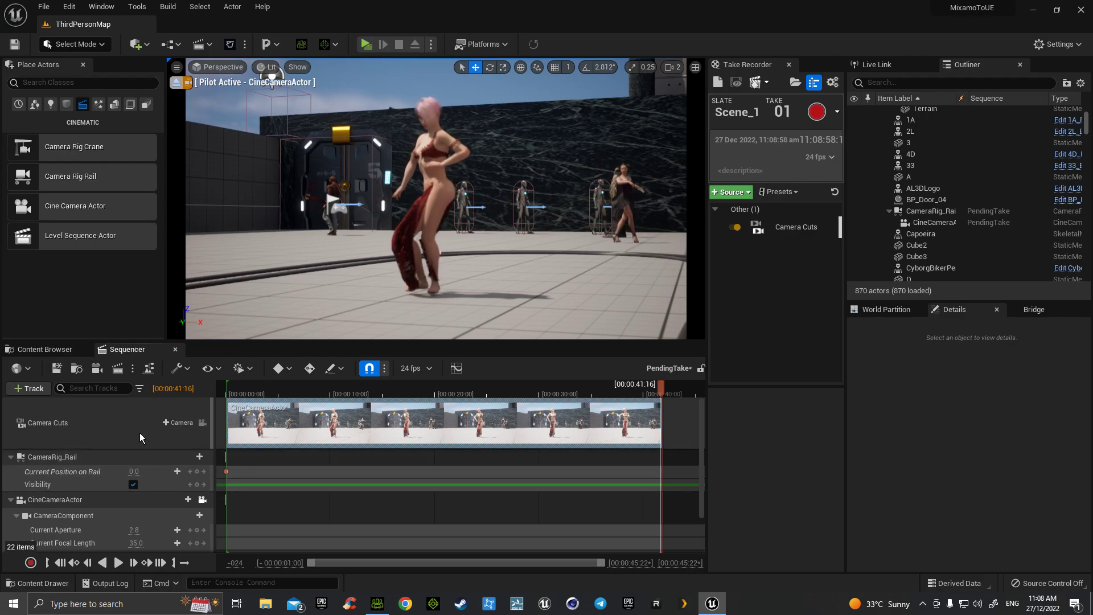
click(118, 470)
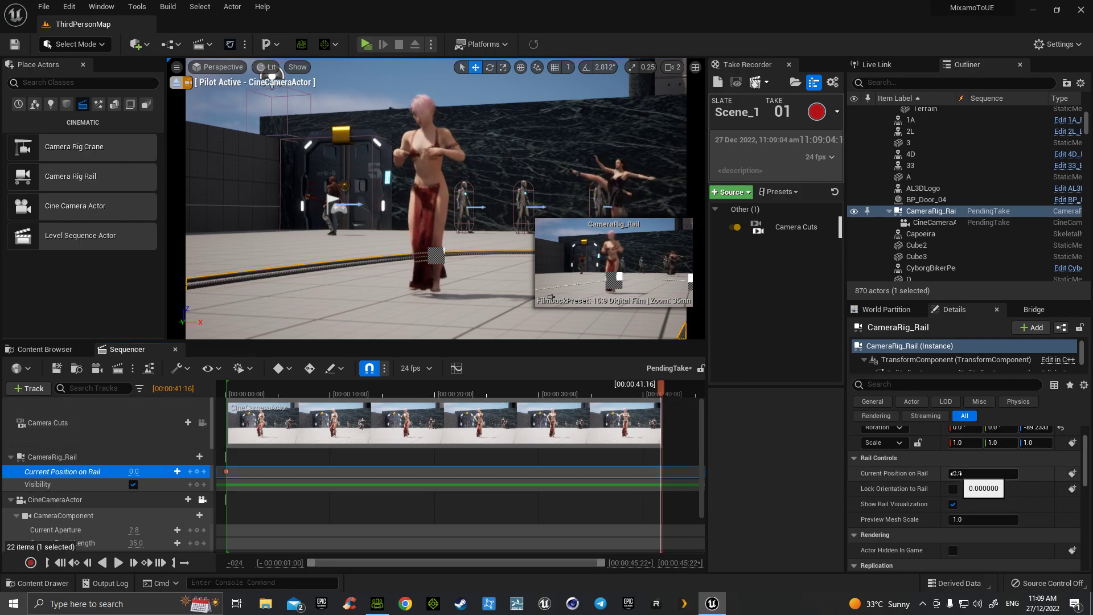
Set Current Position on Rail to 1.0 at 00:00:41:16 and key it with the camera Transform.
drag(954, 473, 1018, 473)
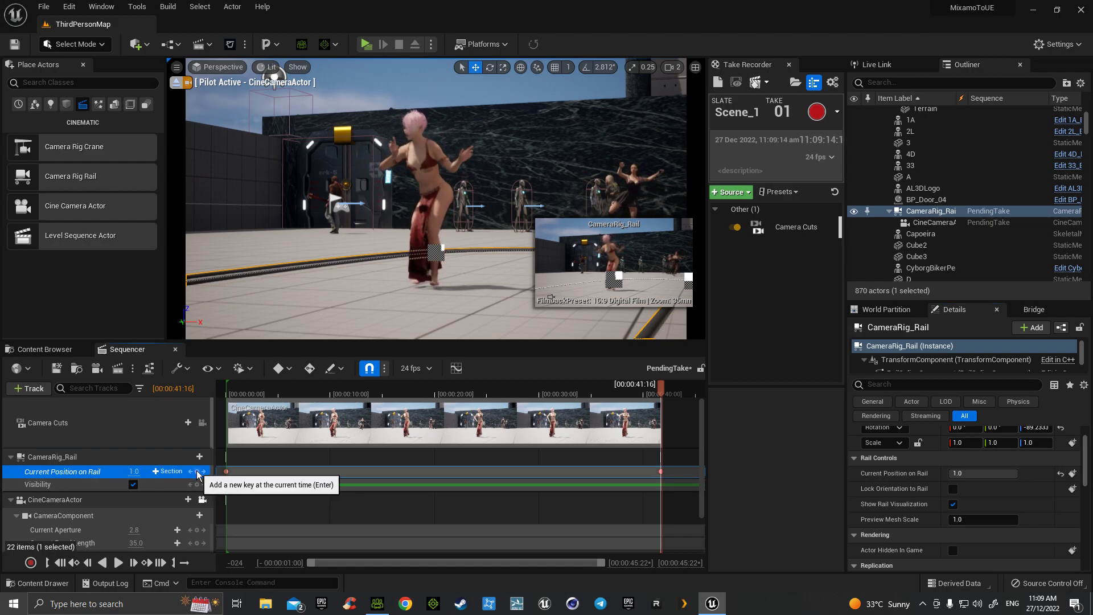
scroll(114, 501, down, 2)
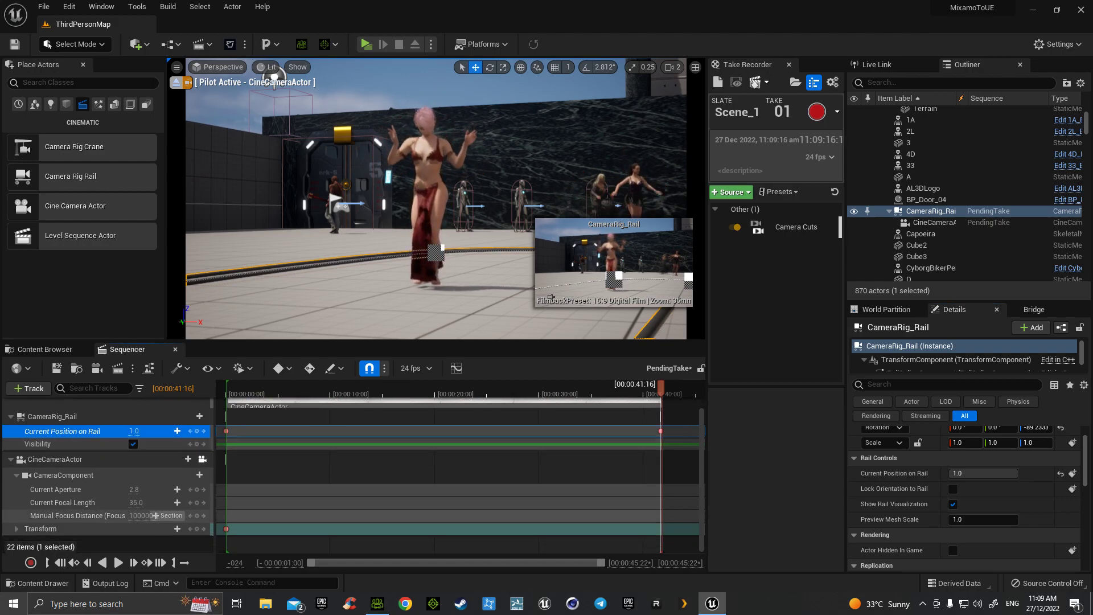
click(101, 530)
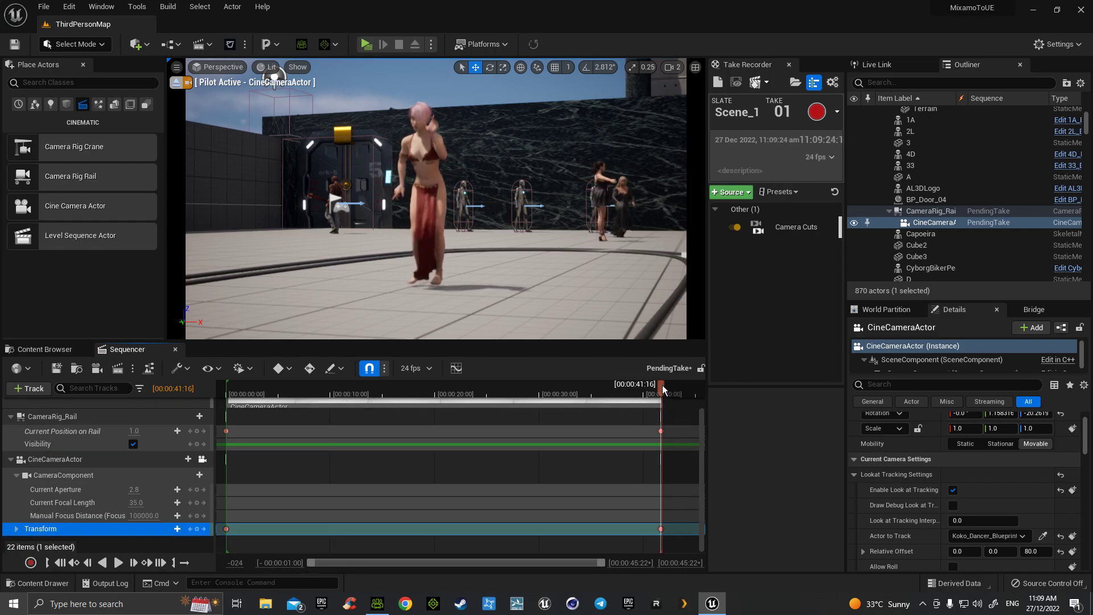
Raise the look-at Relative Offset Z from 80 to 90 and scrub to check the aim.
drag(661, 385, 340, 403)
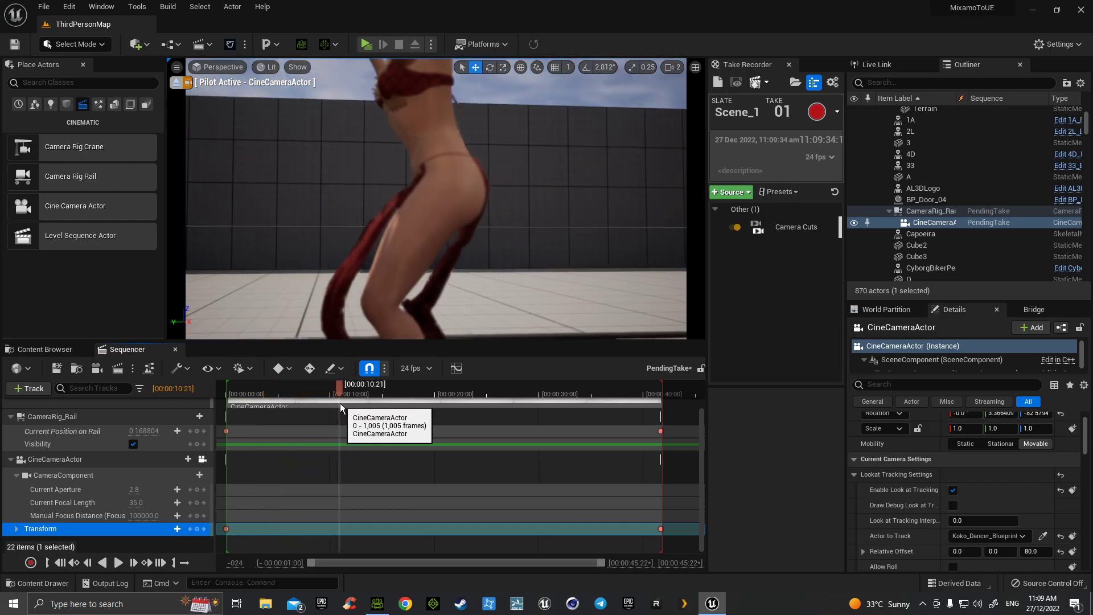
click(1033, 551)
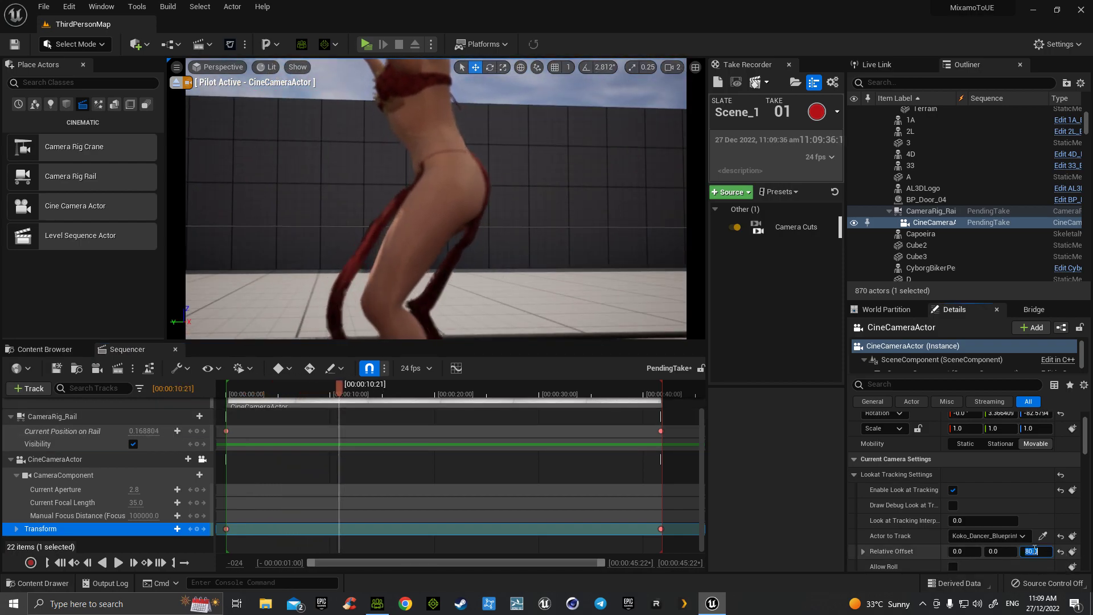
text(90)
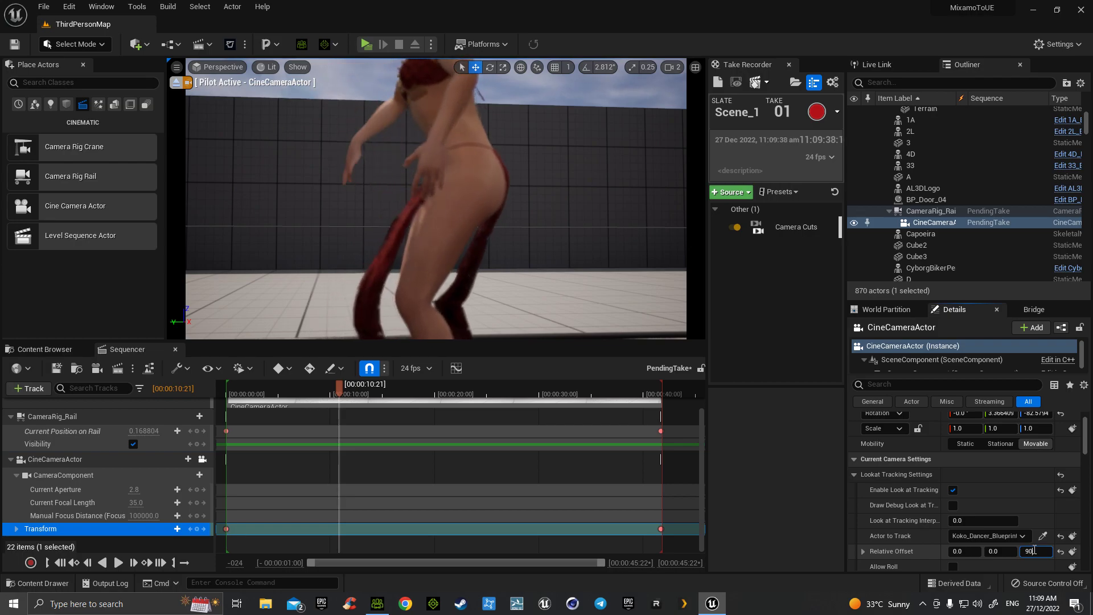
key(Return)
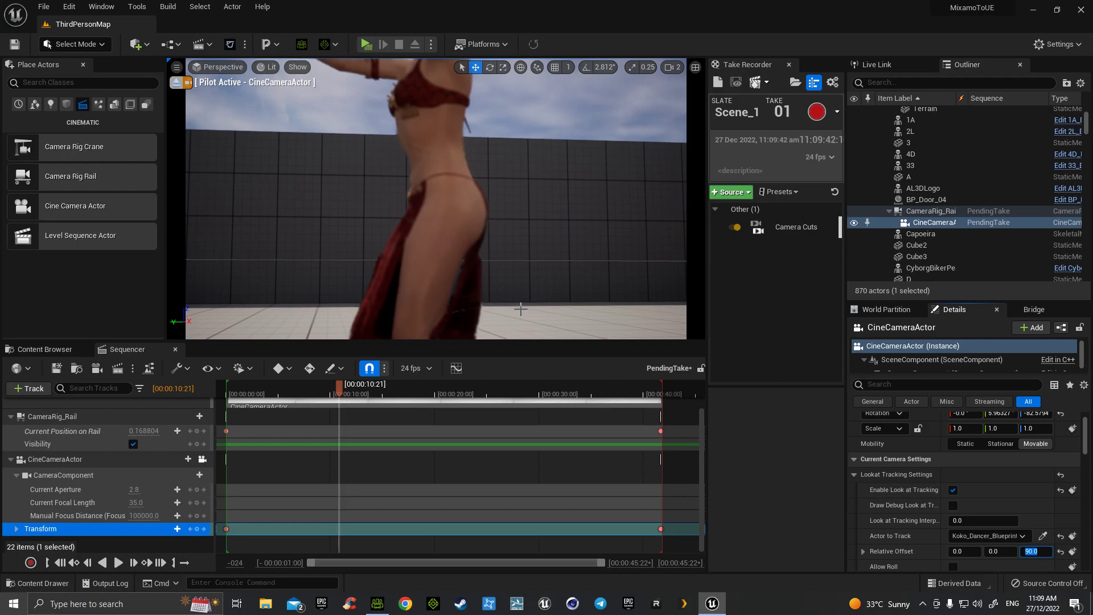
drag(333, 384, 230, 460)
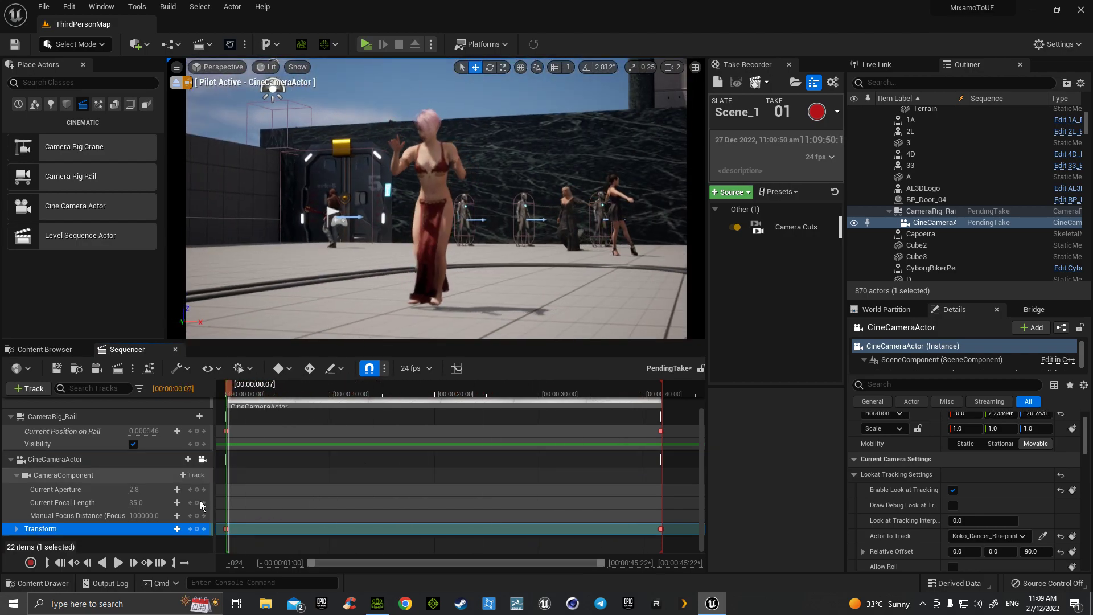
Lower Manual Focus Distance from 100000 to about 753.76, then preview the rail move.
click(82, 514)
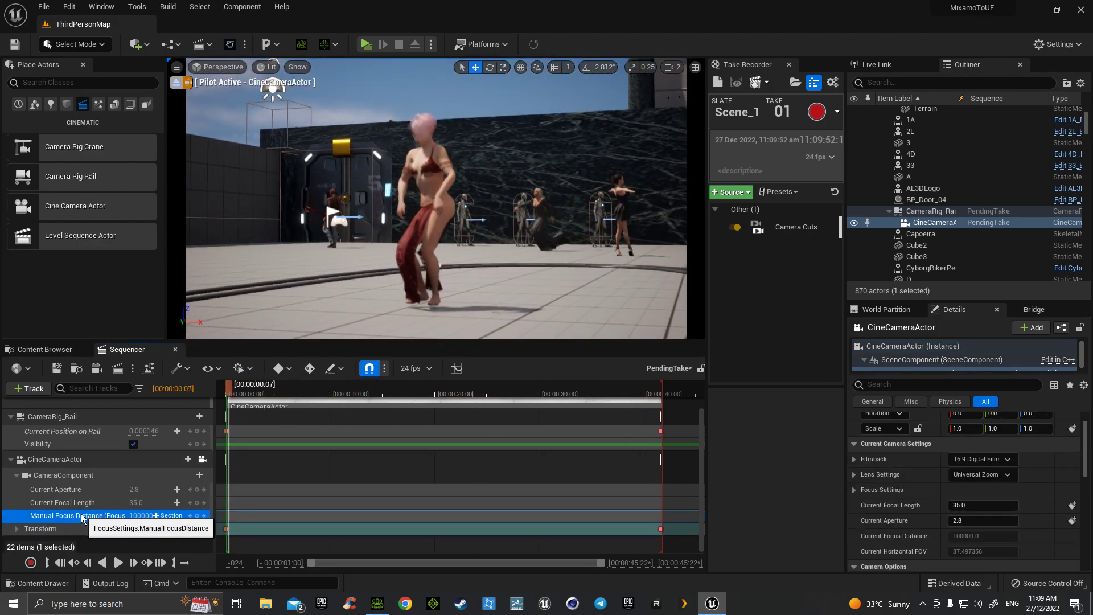
drag(155, 515, 155, 515)
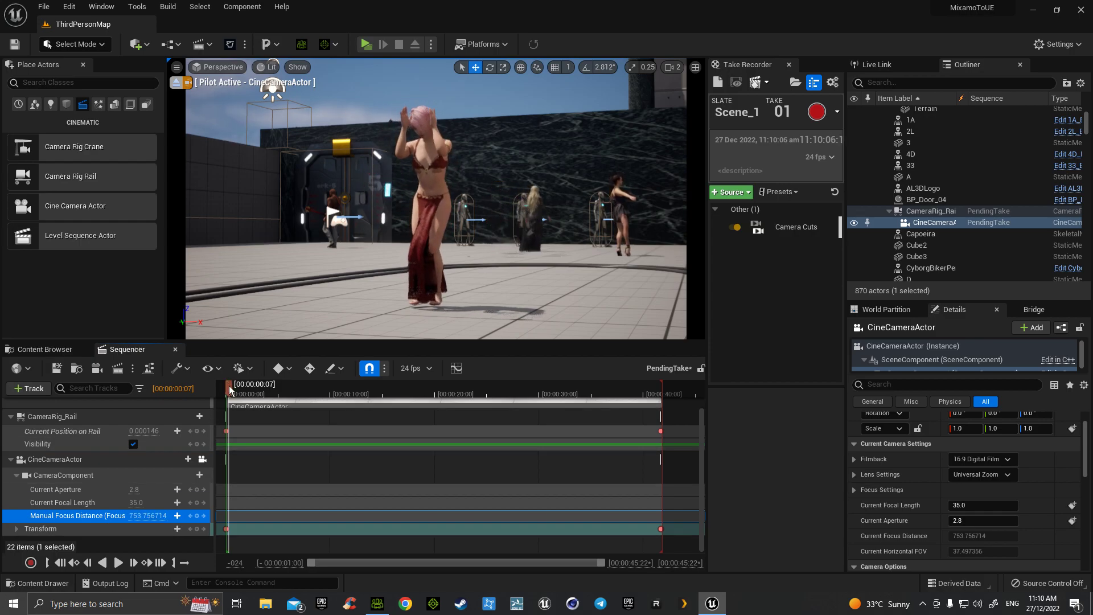
mouse_move(369, 399)
mouse_down()
mouse_move(615, 432)
mouse_move(371, 418)
mouse_up()
drag(295, 418, 241, 422)
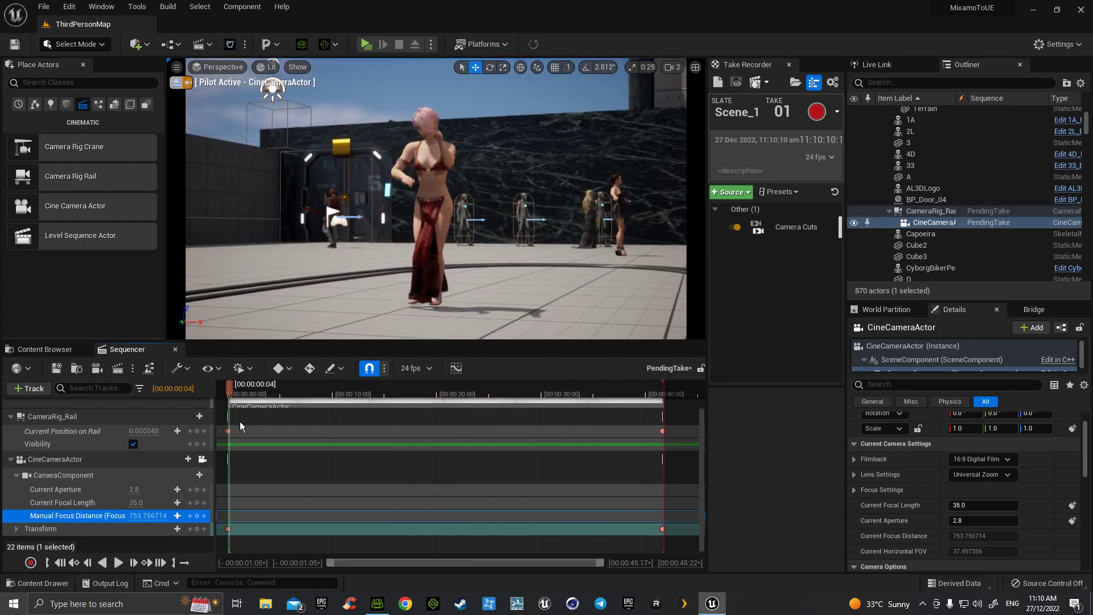
Select Thomas_The_Man in the level and add him to the Sequencer via Actor To Sequencer.
click(331, 234)
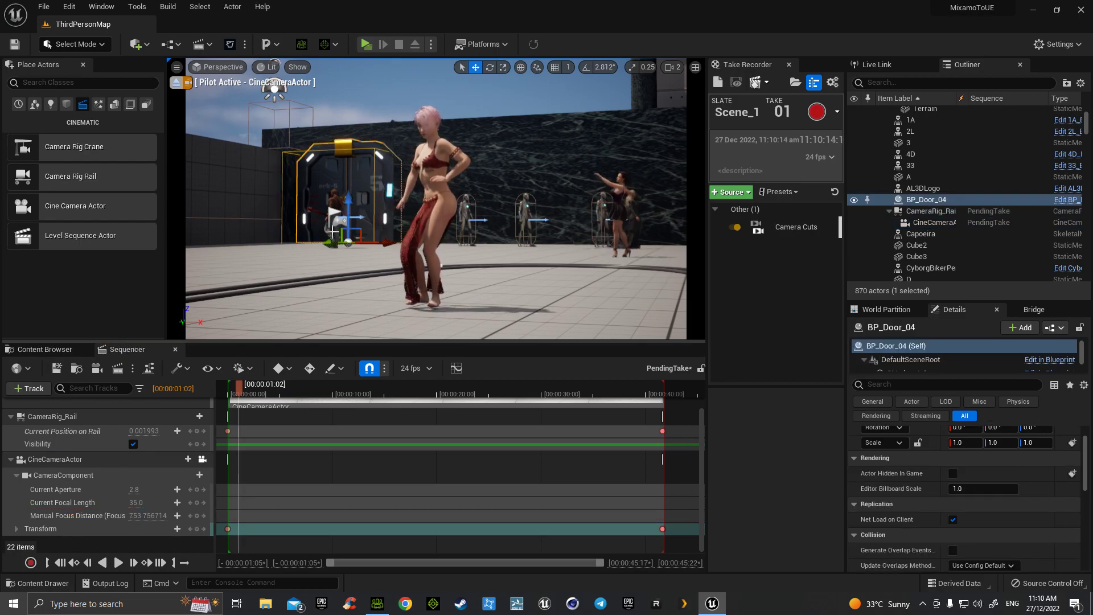
click(334, 199)
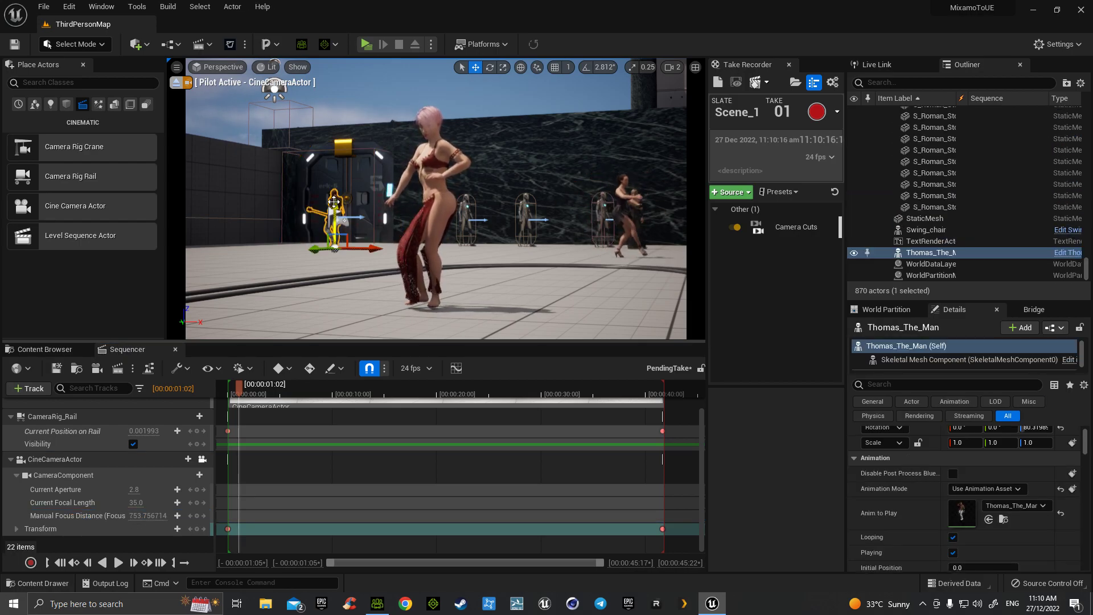
click(34, 388)
mouse_move(142, 190)
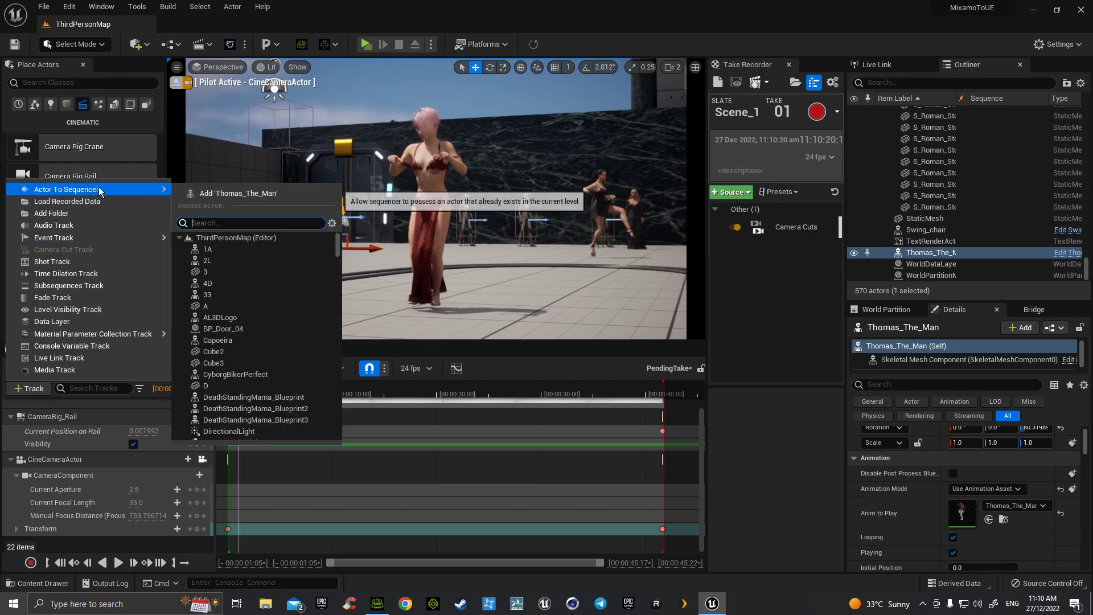
click(237, 194)
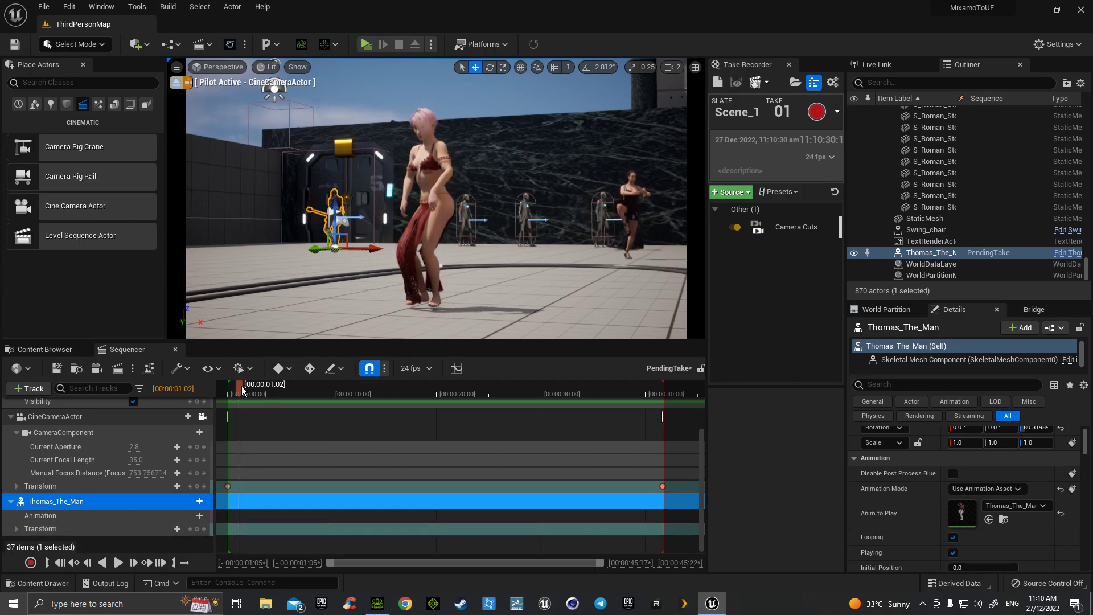
Scrub to the sequence start and end to key Thomas_The_Man's Transform at both.
drag(237, 391, 231, 392)
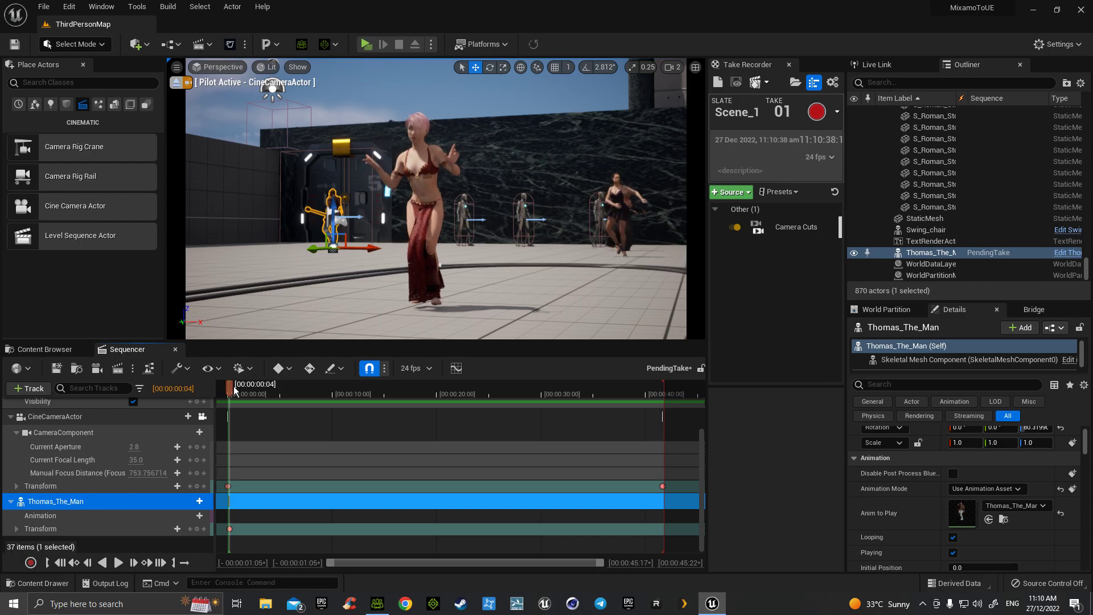
drag(239, 390, 662, 394)
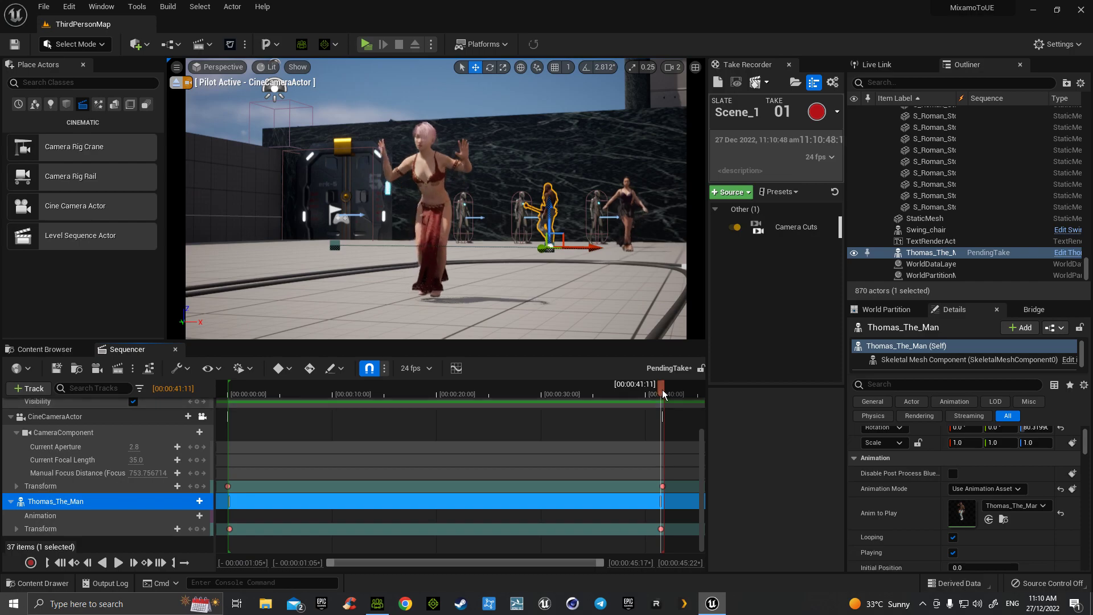
drag(662, 389, 231, 448)
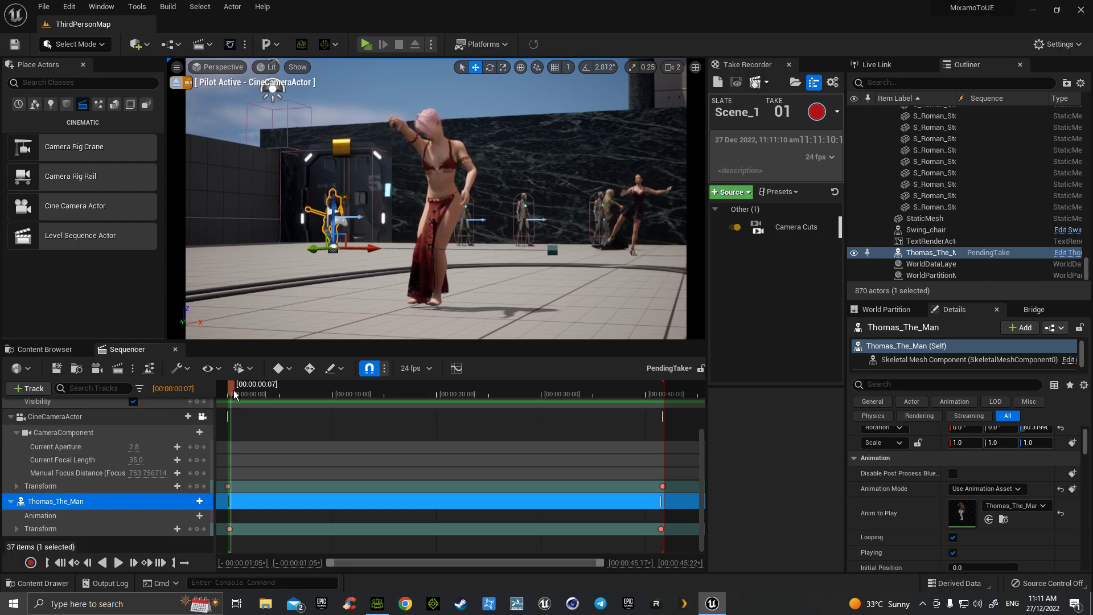
drag(233, 390, 243, 431)
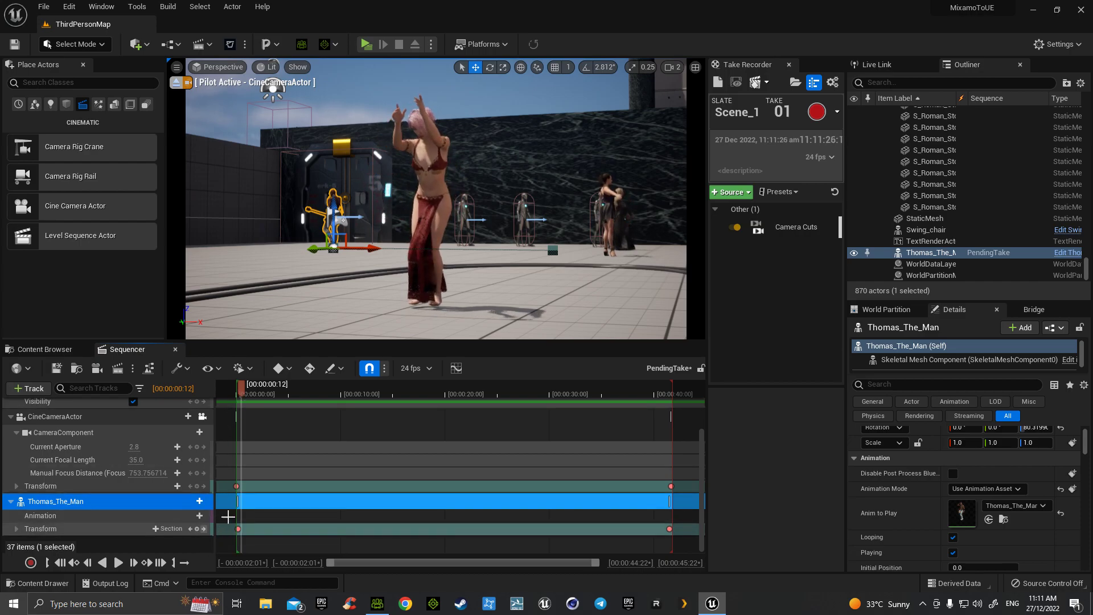
drag(241, 389, 533, 388)
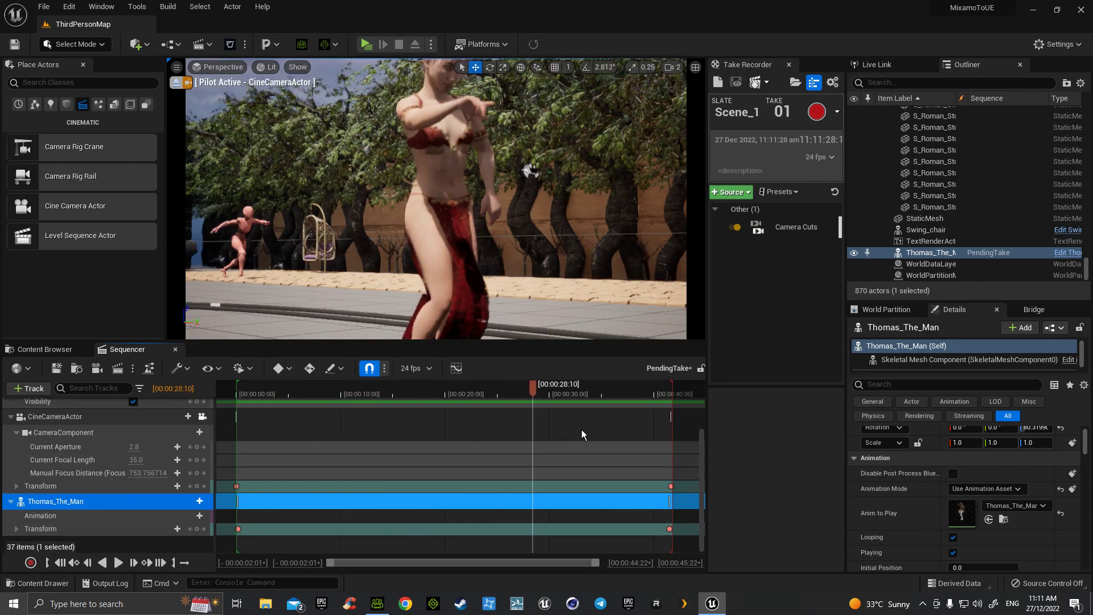
click(670, 435)
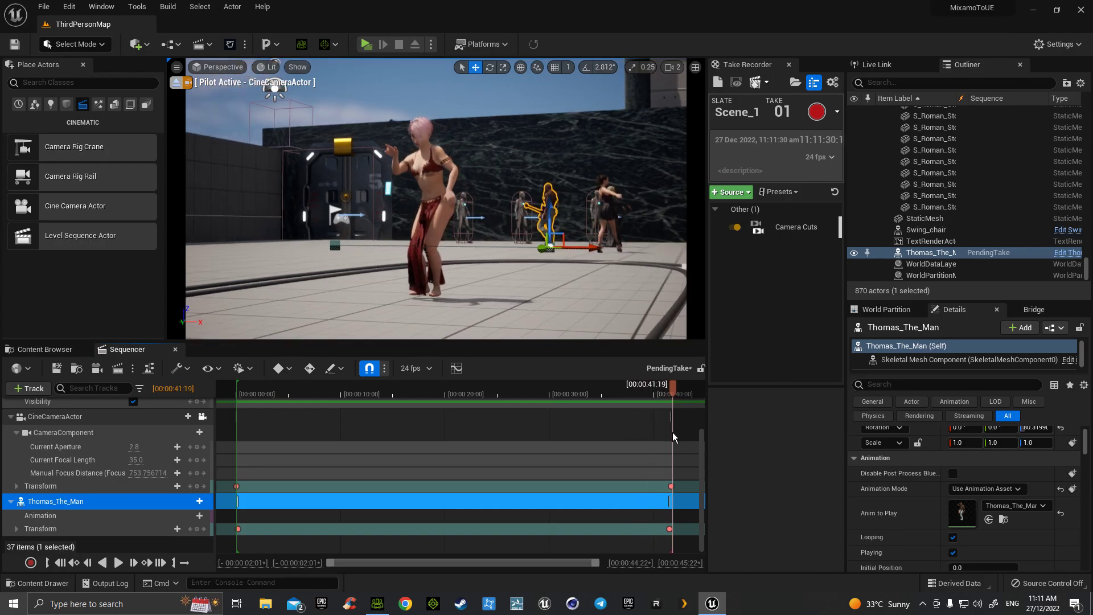
drag(670, 383, 647, 384)
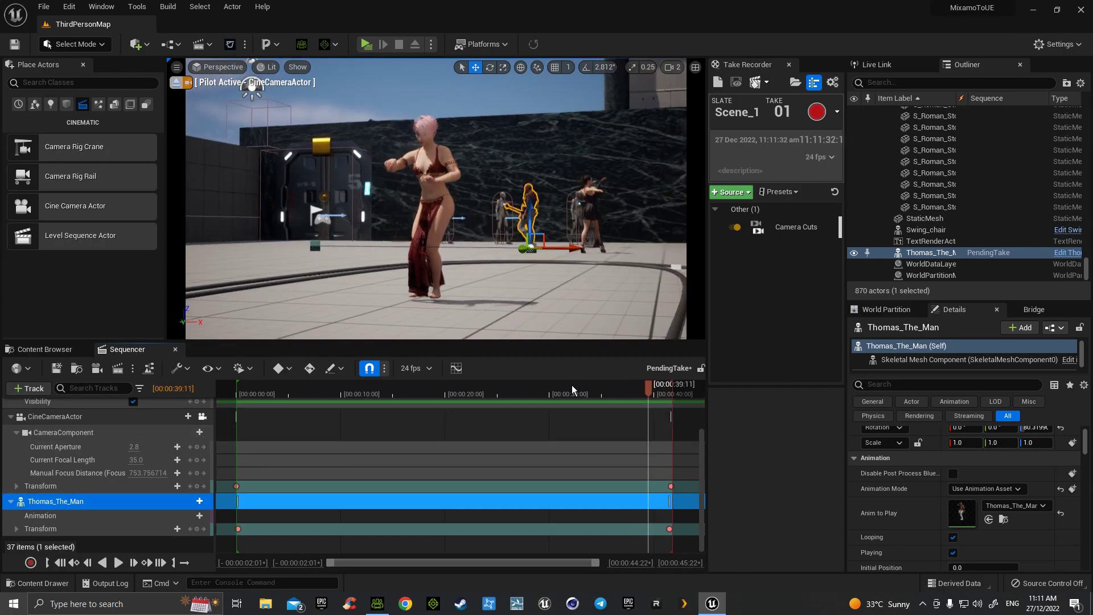
drag(571, 385, 240, 401)
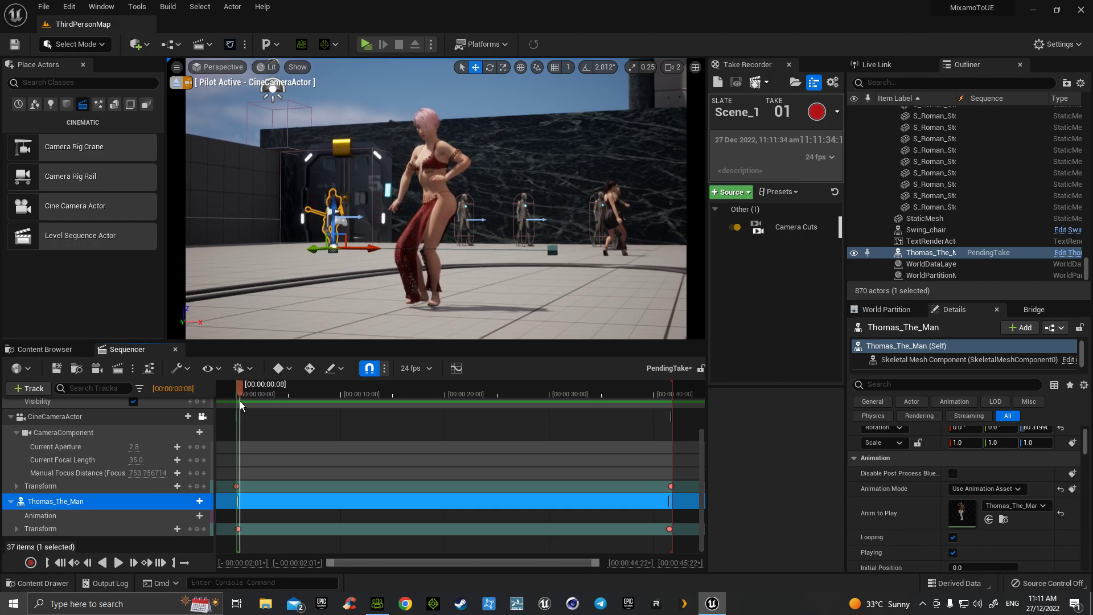
Set up Render Movie Settings for AVI at 1280 x 720, keeping output in Saved\VideoCaptures.
click(118, 369)
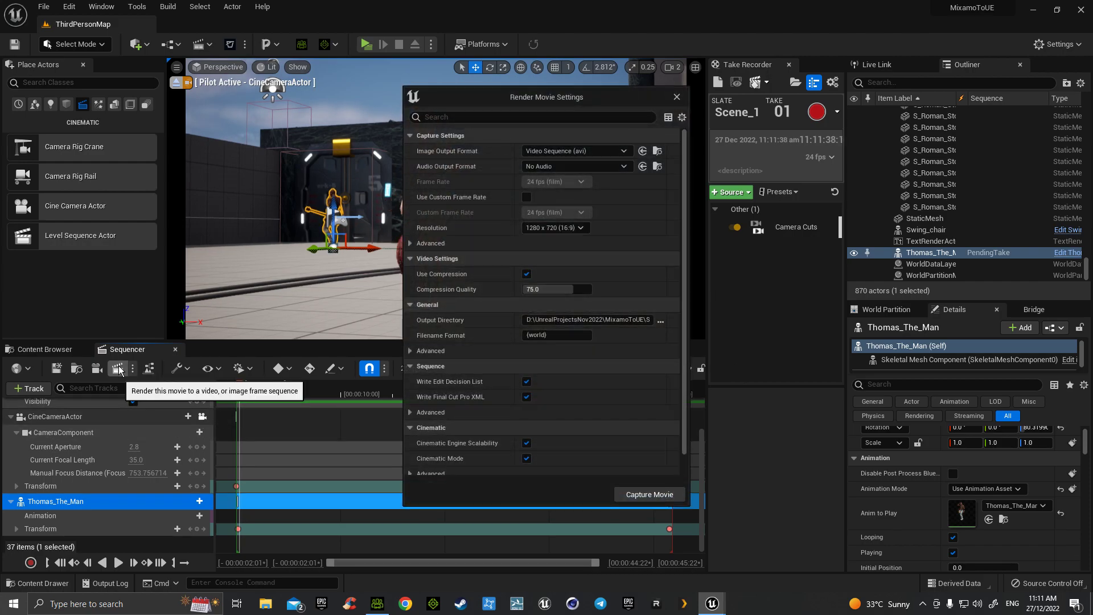
drag(569, 99, 914, 81)
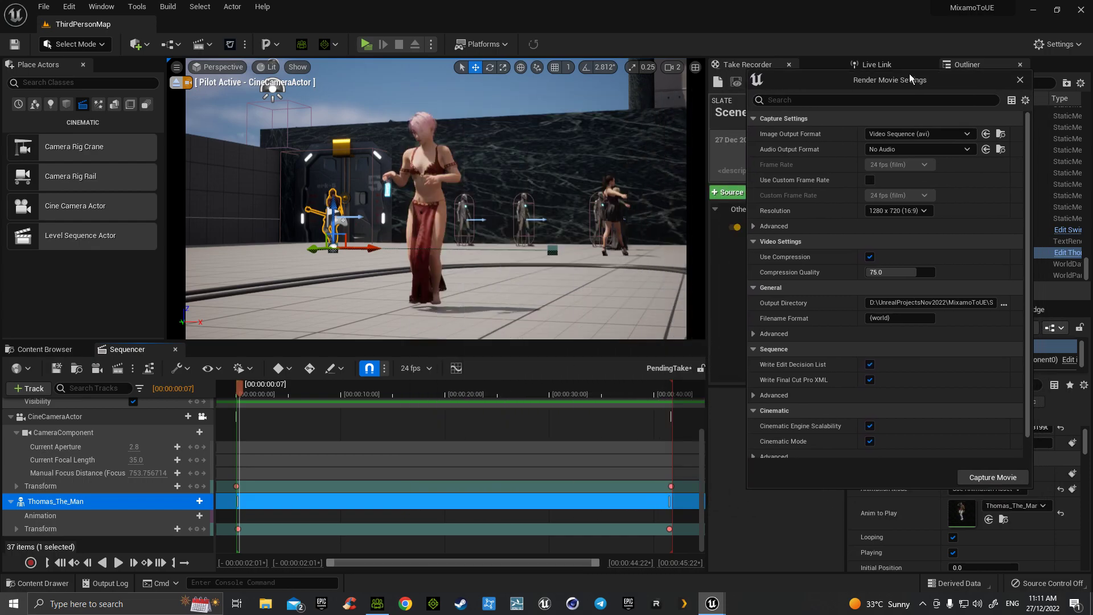
click(1004, 303)
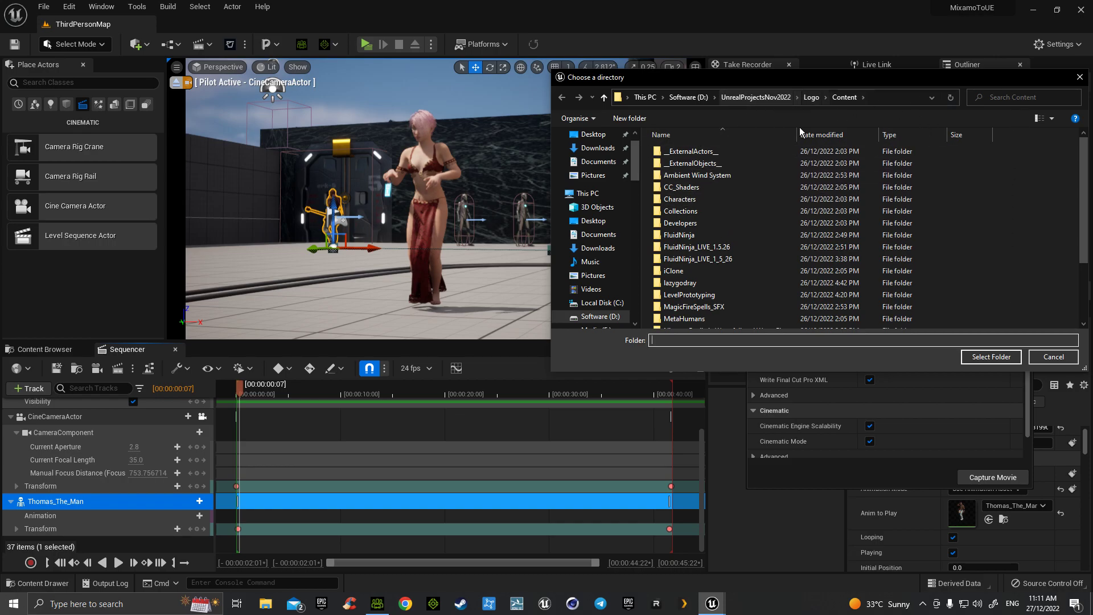
click(1080, 77)
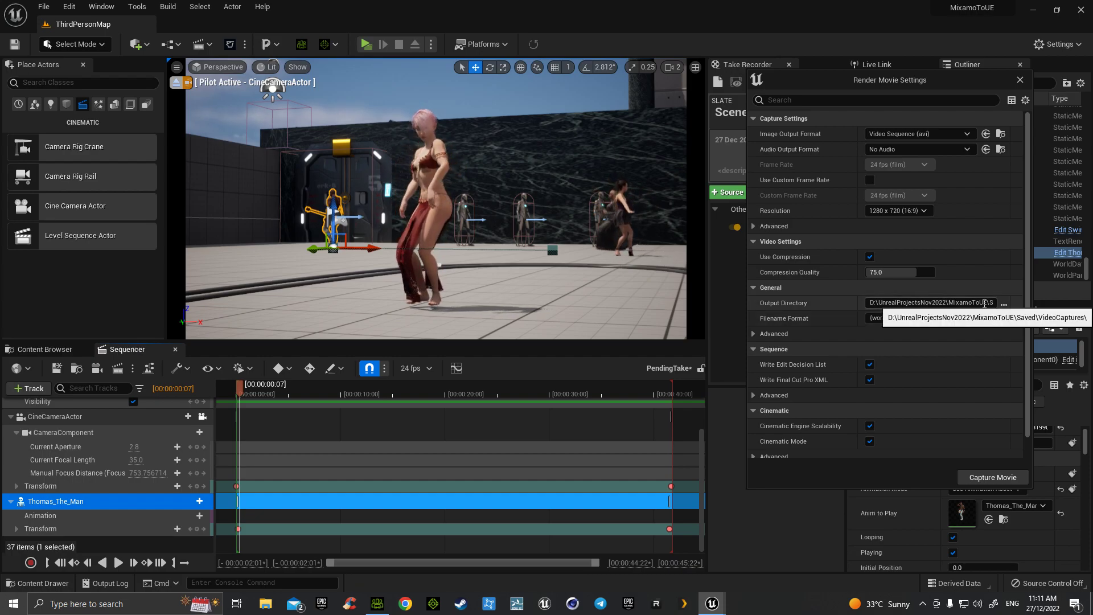
Start the movie capture and save the selected actors so the AVI render runs.
click(991, 479)
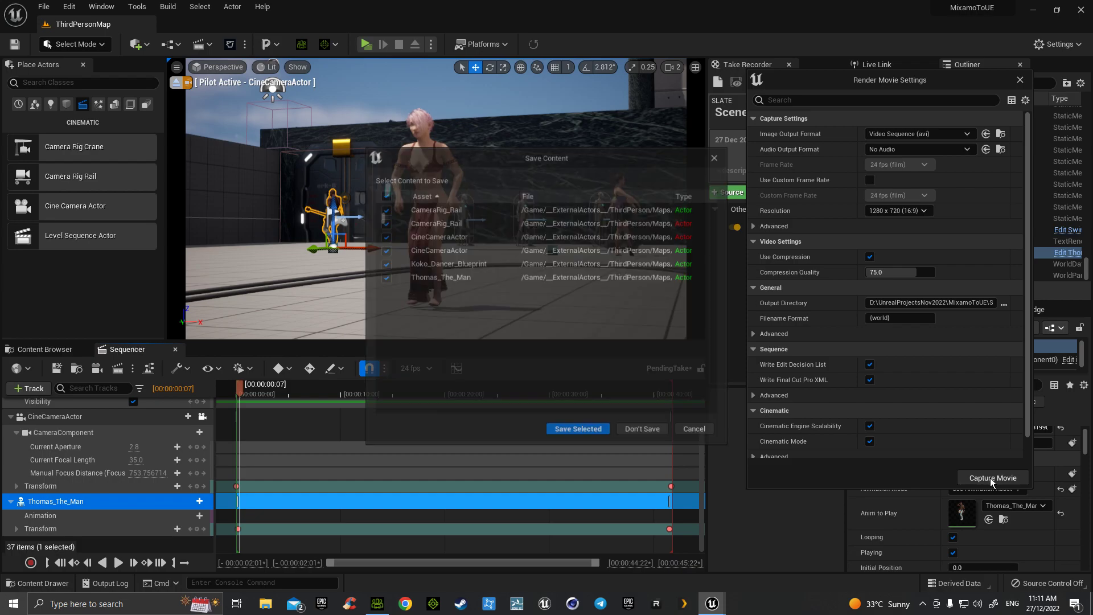
click(584, 434)
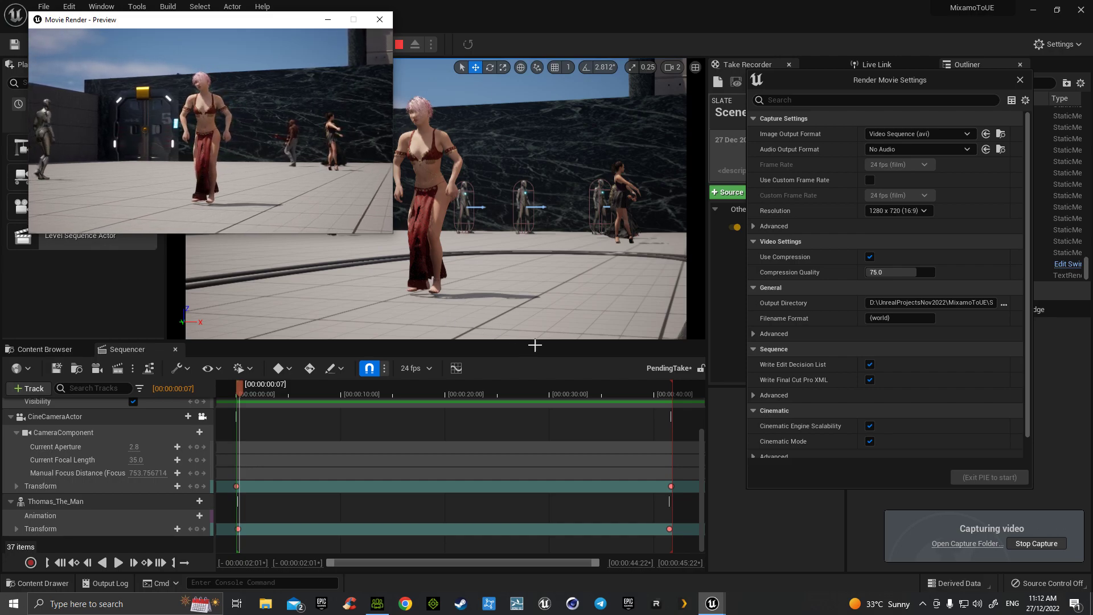
From the VideoCaptures folder, briefly play ThirdPersonMap_(5), then watch the new ThirdPersonMap capture through.
click(1027, 544)
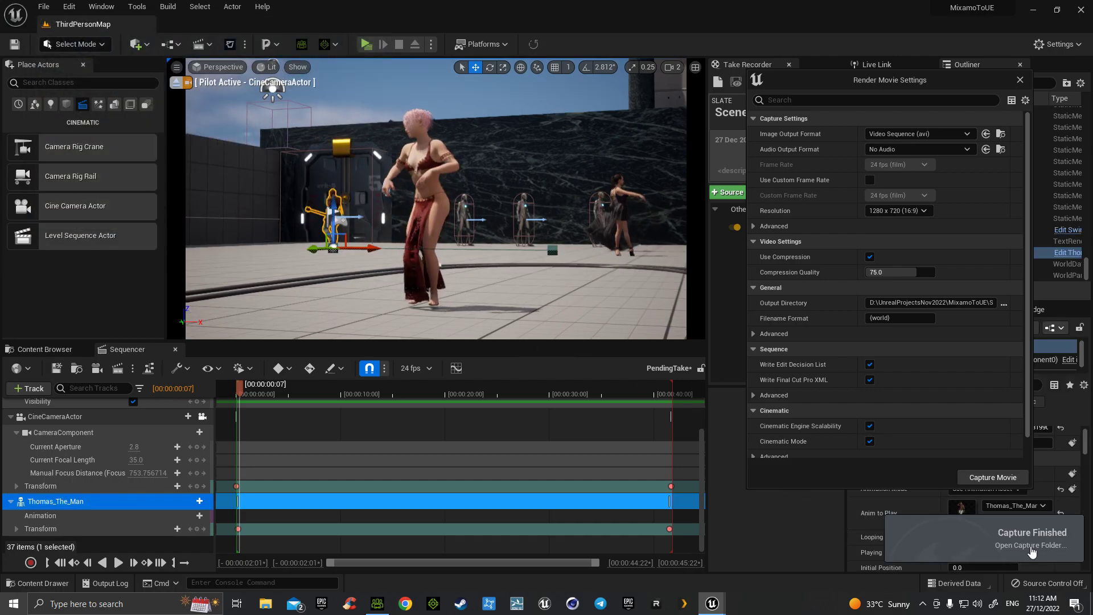
double_click(374, 166)
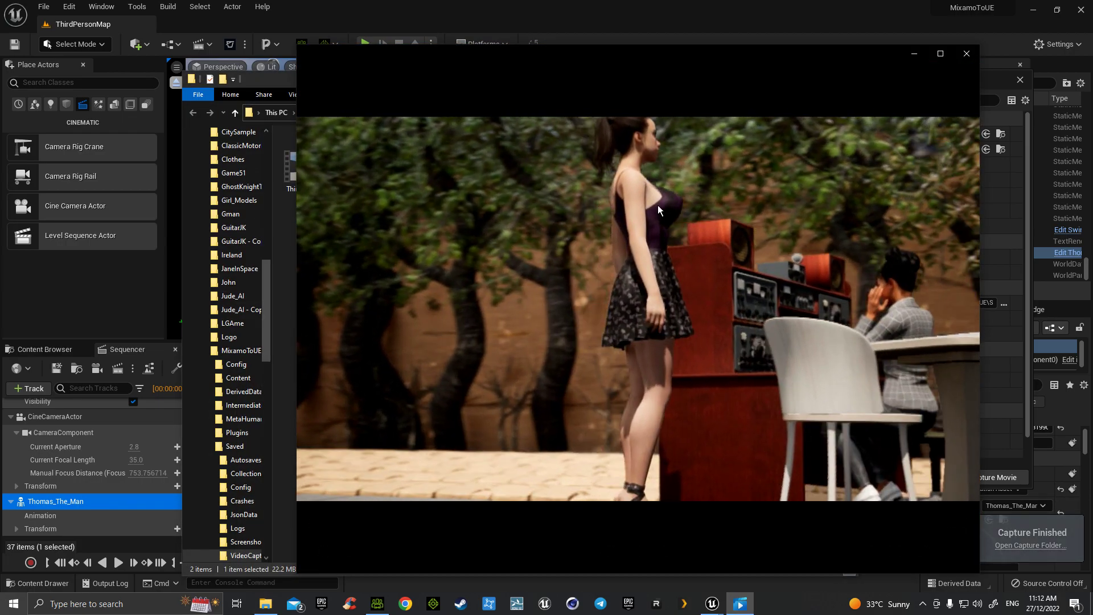
click(968, 53)
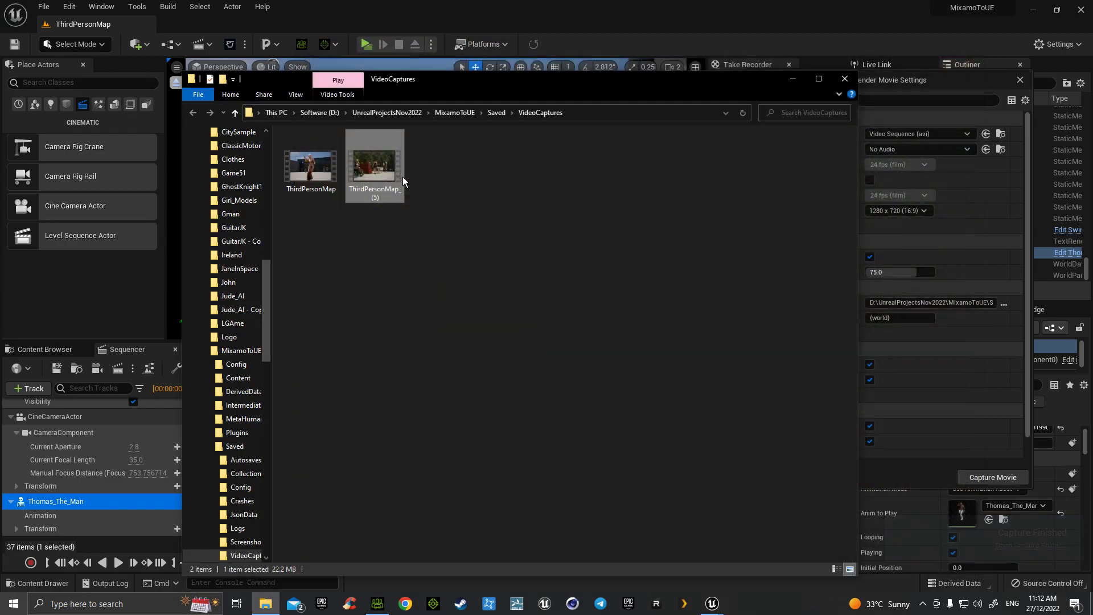
double_click(317, 167)
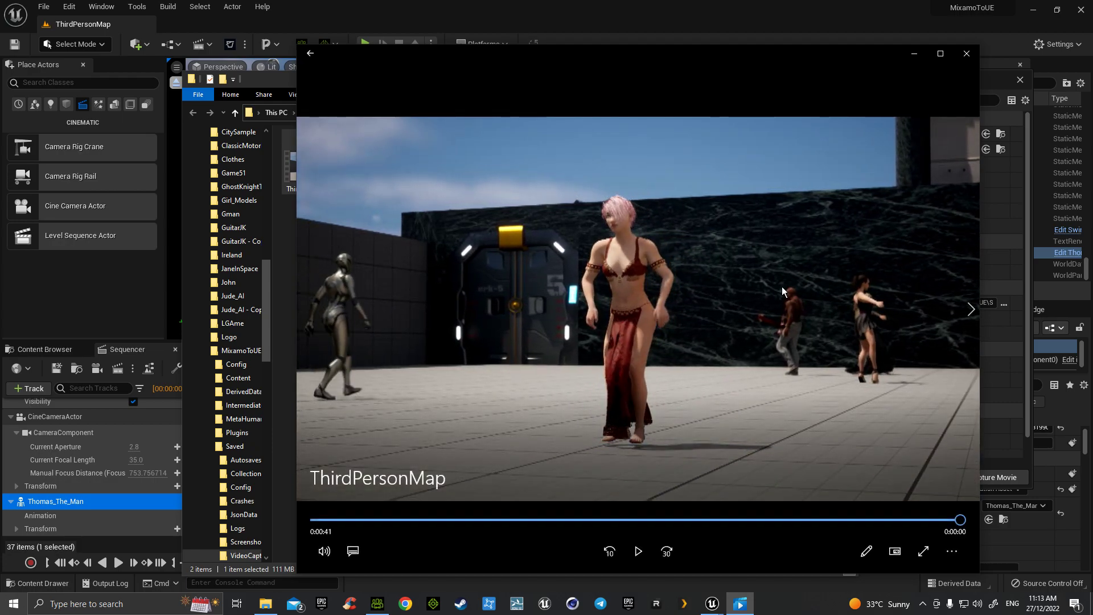
click(965, 59)
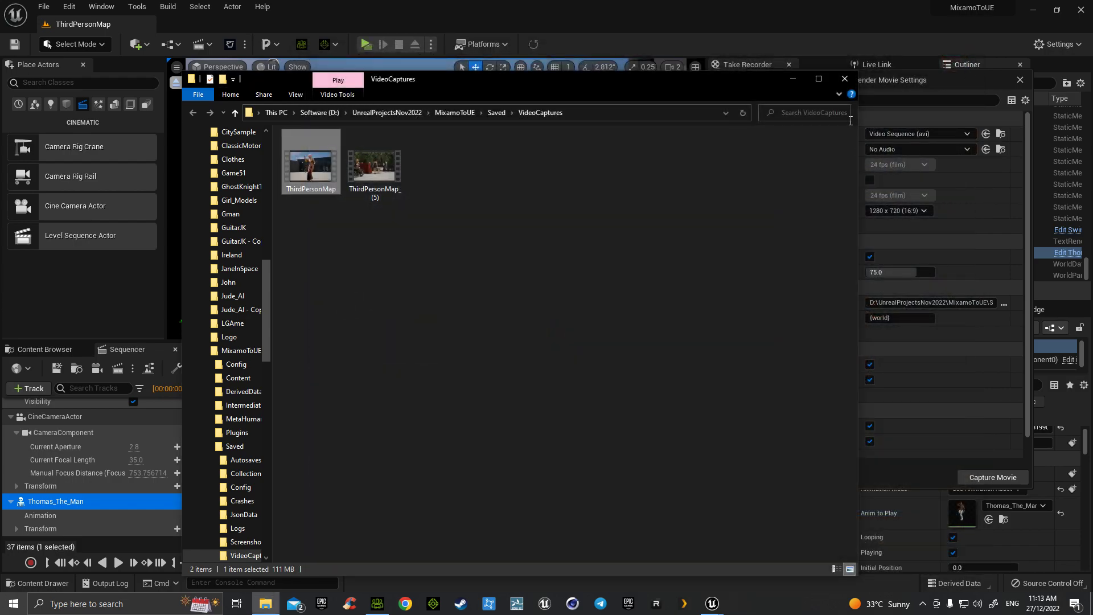
Close the VideoCaptures File Explorer window to return to the Unreal editor.
click(846, 75)
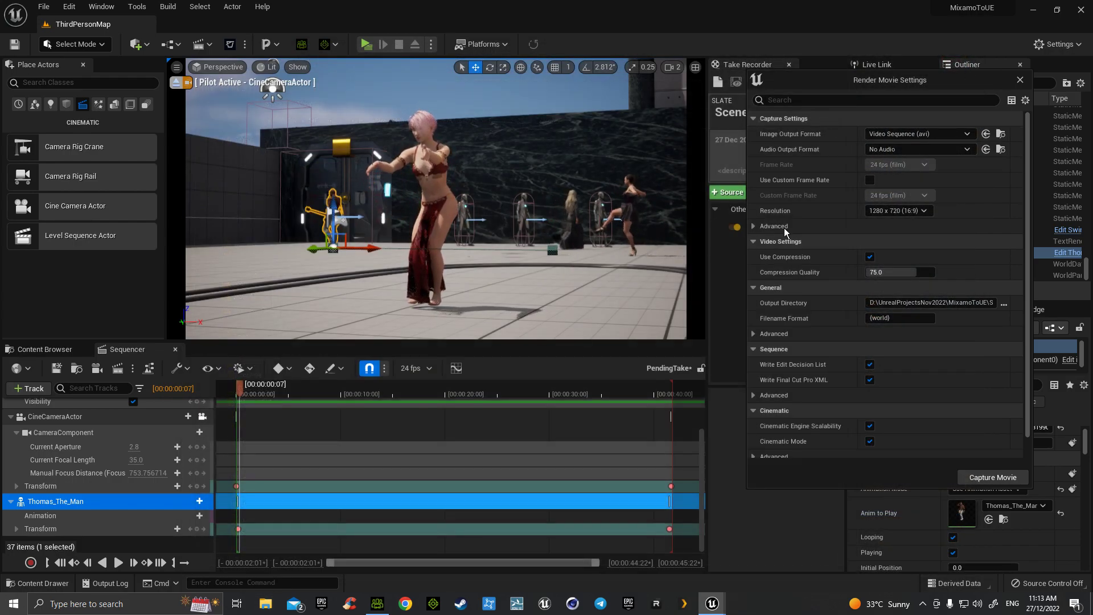